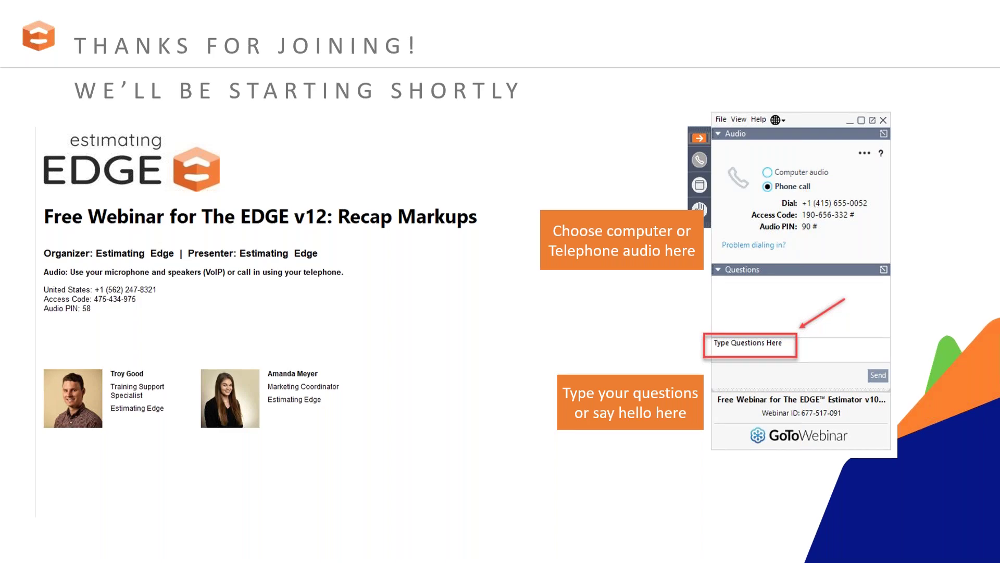
key(Right)
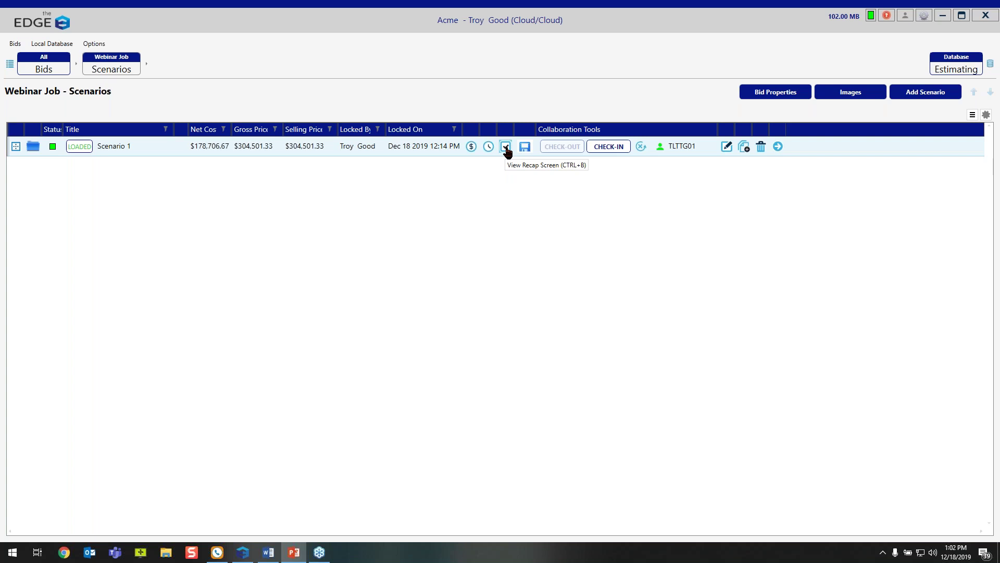
- Open the recap screen from Section 1's Roof Plan in Scenario 1, review the Drywall and Acoustical subdivisions, and return to Roofing
click(777, 147)
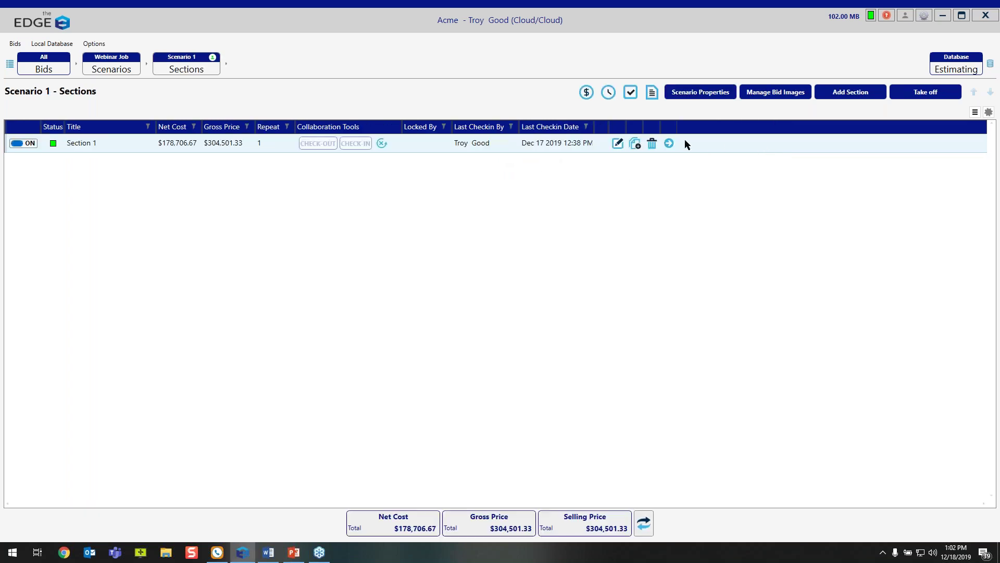
click(668, 143)
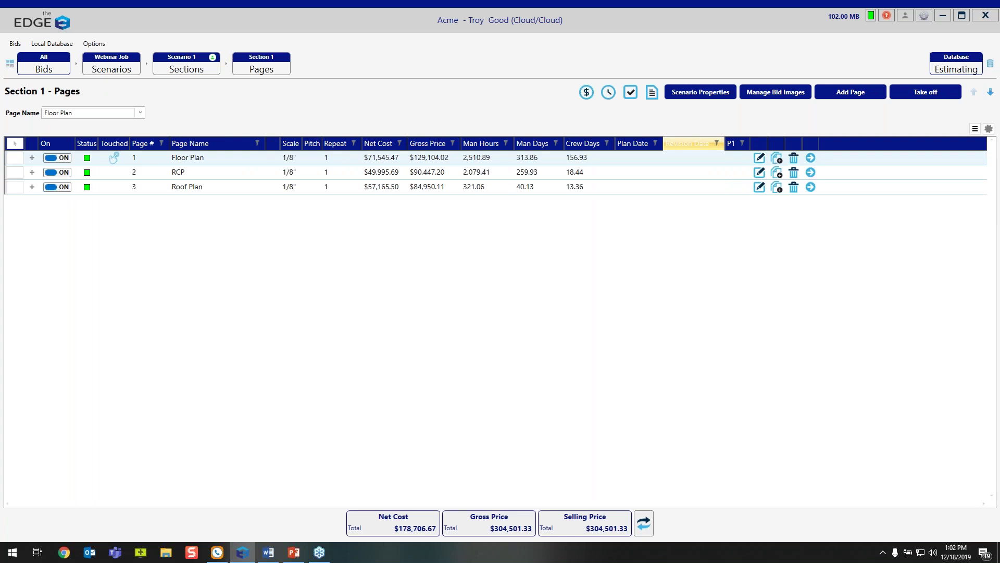
click(811, 187)
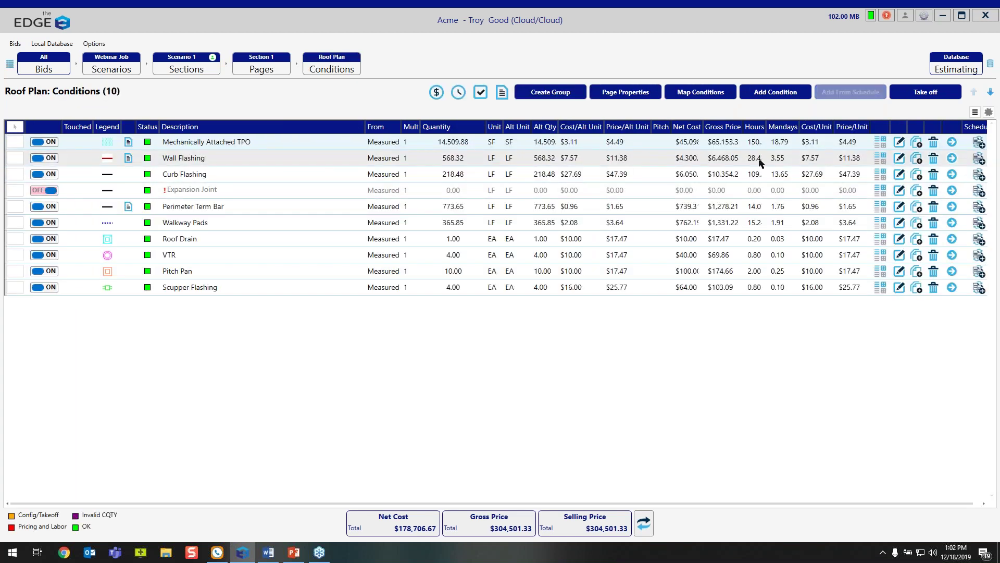
click(481, 92)
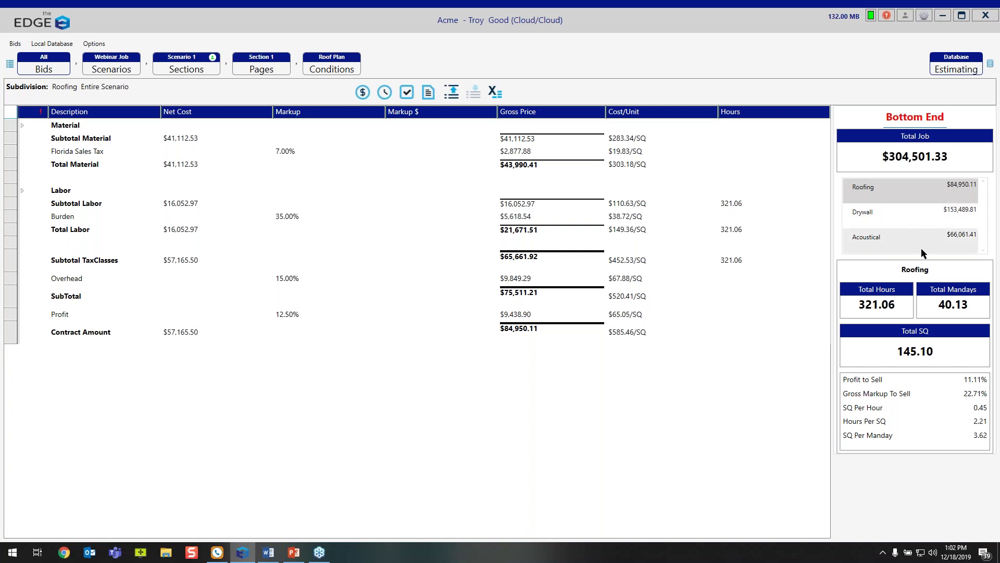
click(906, 220)
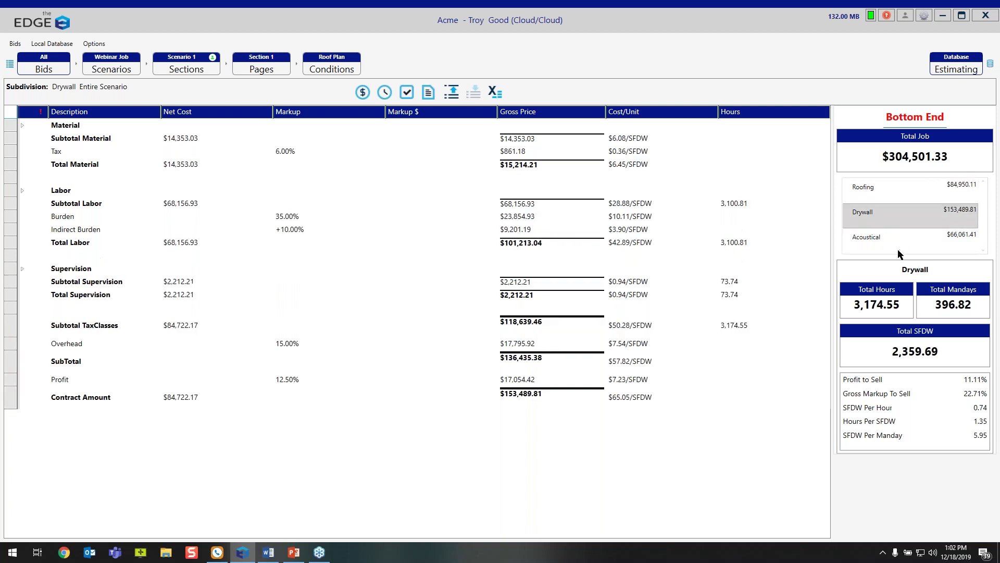
click(899, 252)
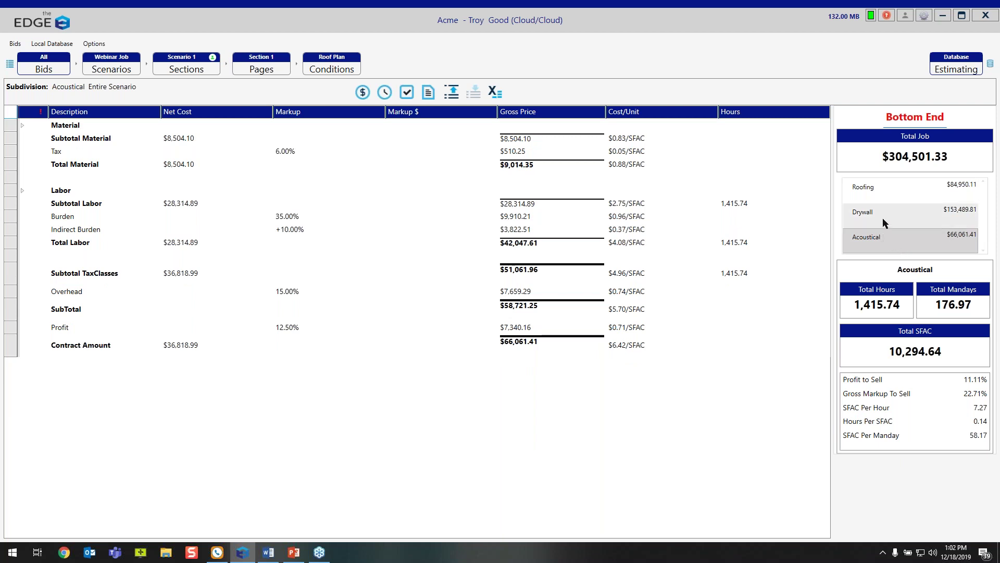
click(887, 188)
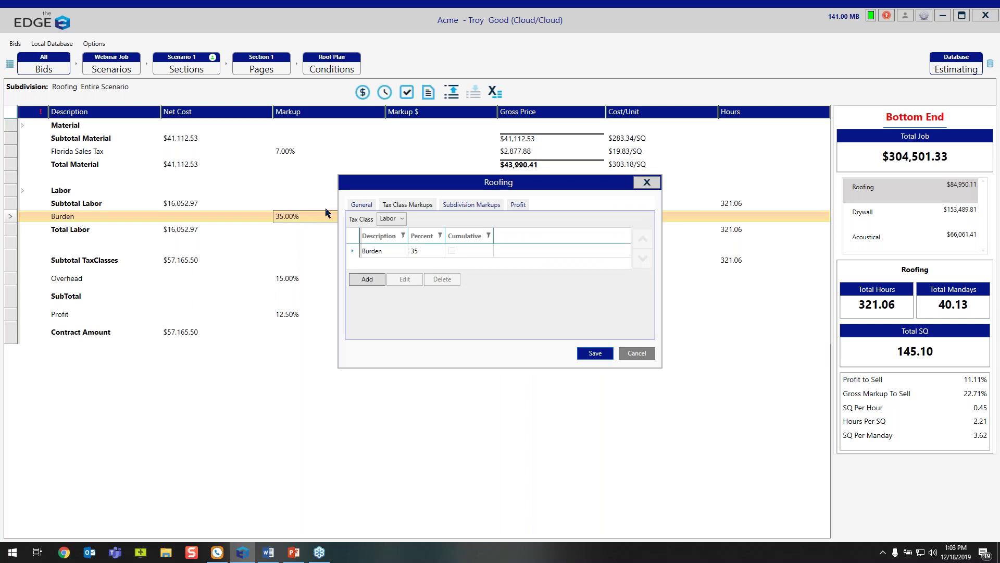
- Set Roofing's Labor markups to Burden 10%, cumulative Indirect Burden 10% and Mark Up2 10%, save them, and compare the burden rows
click(373, 281)
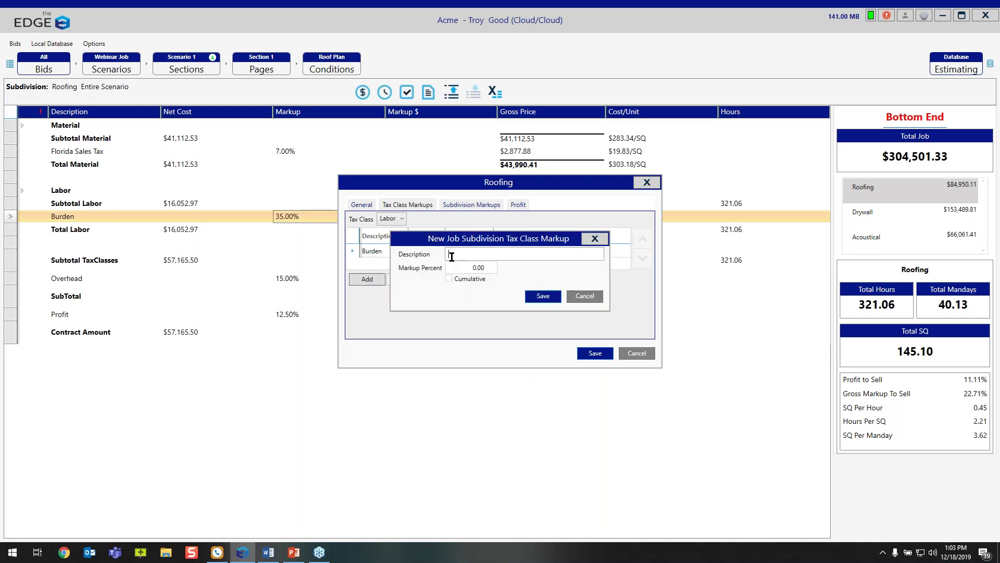
text(Incirect Burden)
click(475, 267)
click(449, 279)
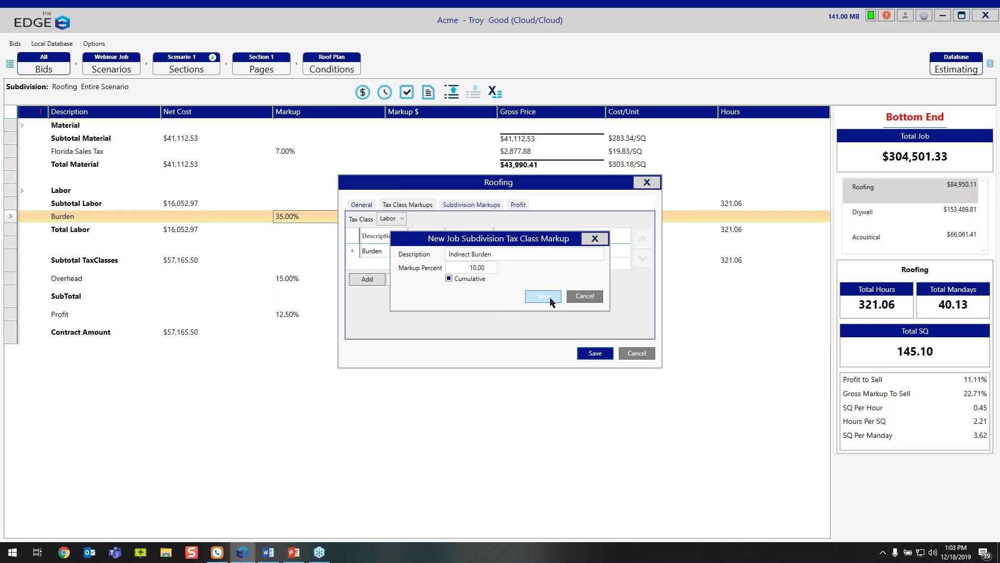
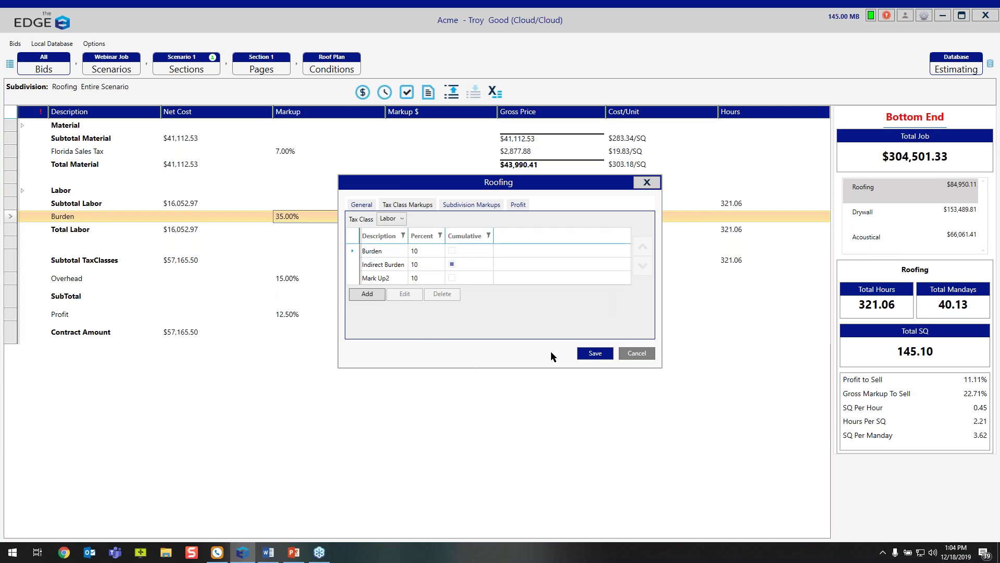
click(595, 354)
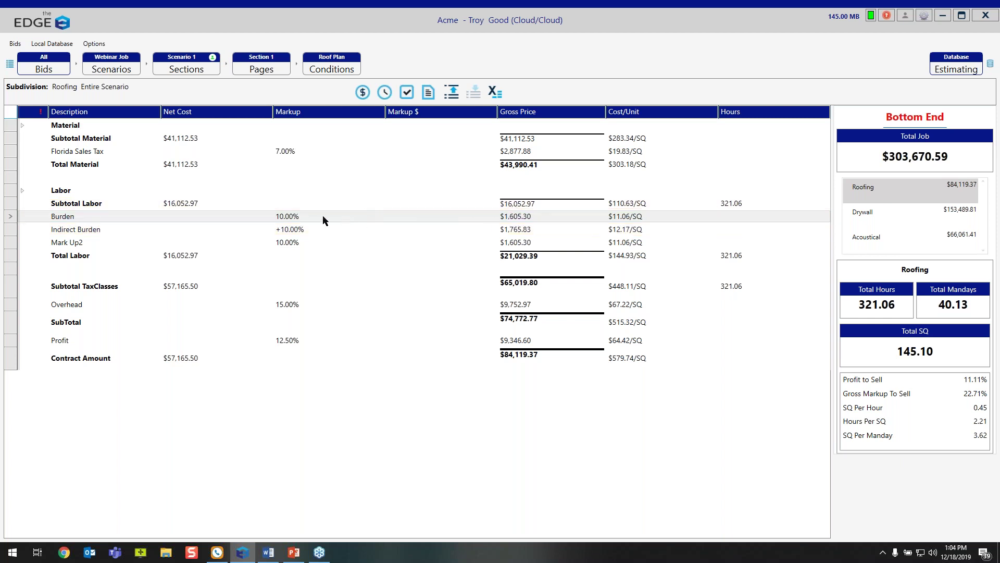
click(362, 220)
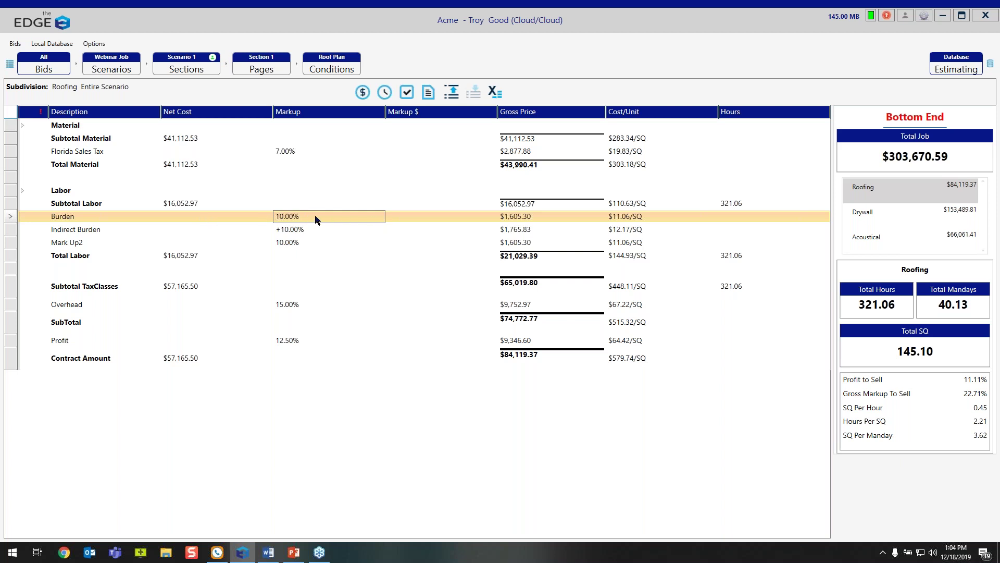
click(518, 232)
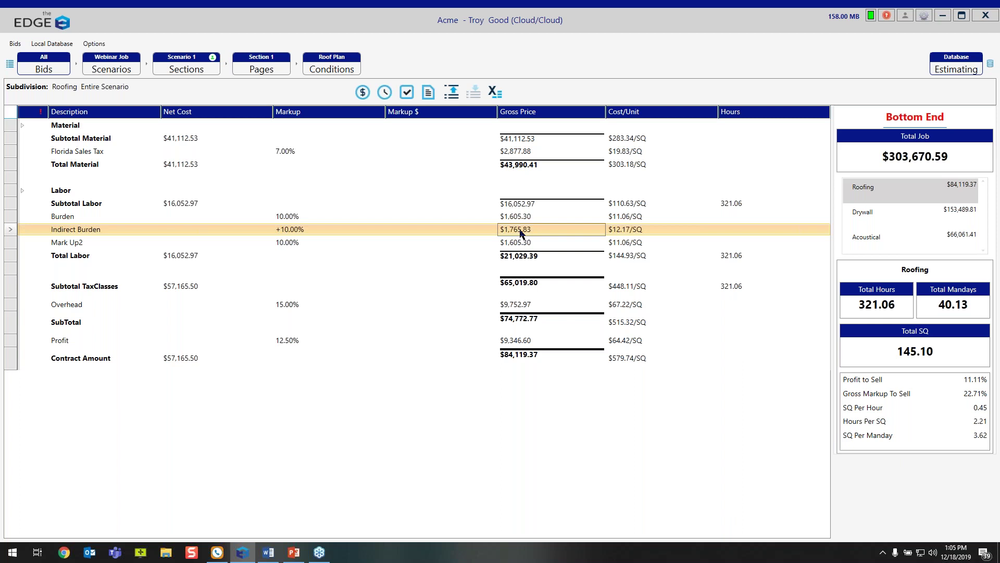
- Open the Roofing entry in the Subdivisions database table for editing and show its tax class markups for Labor
click(963, 68)
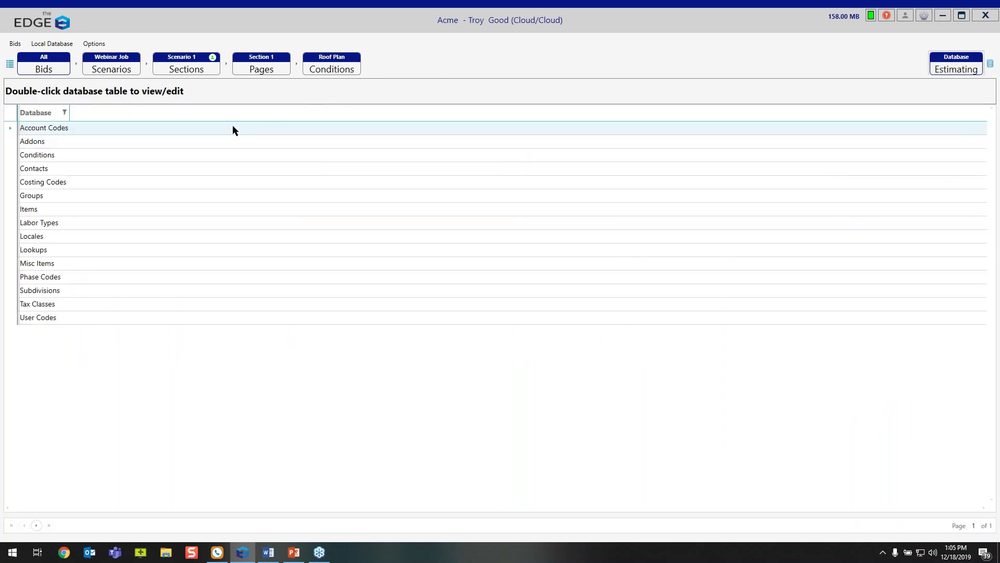
click(71, 291)
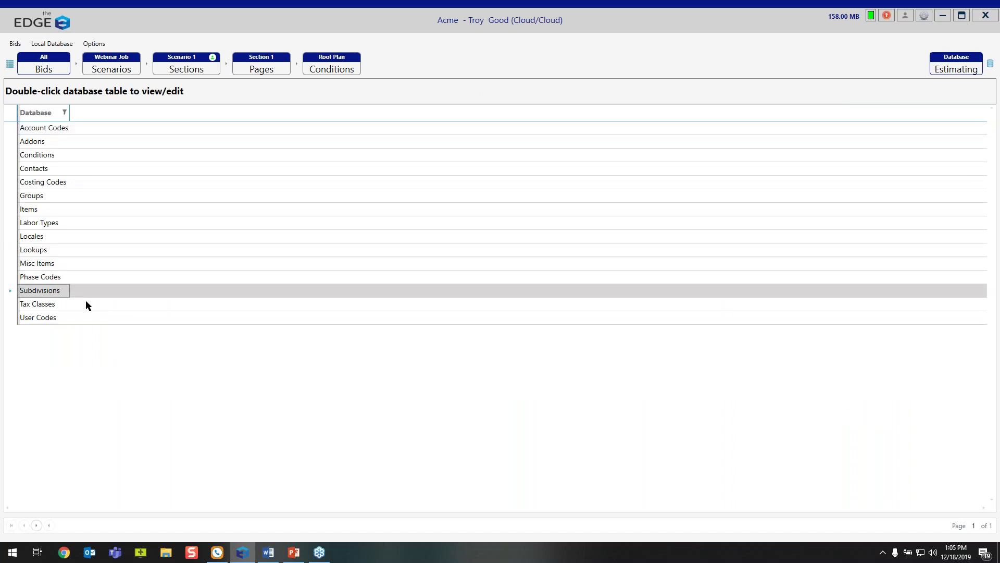
double_click(59, 292)
click(155, 185)
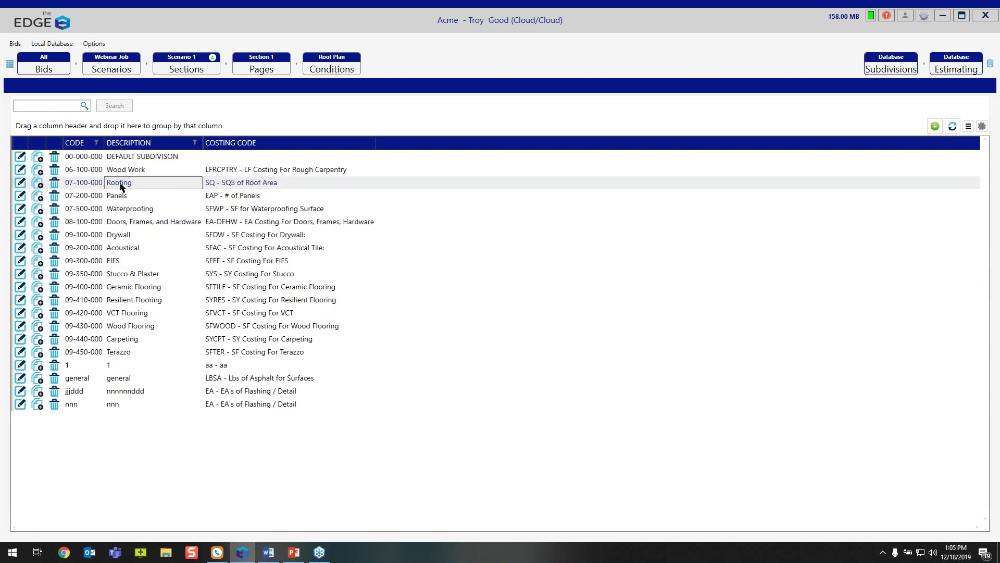
click(28, 202)
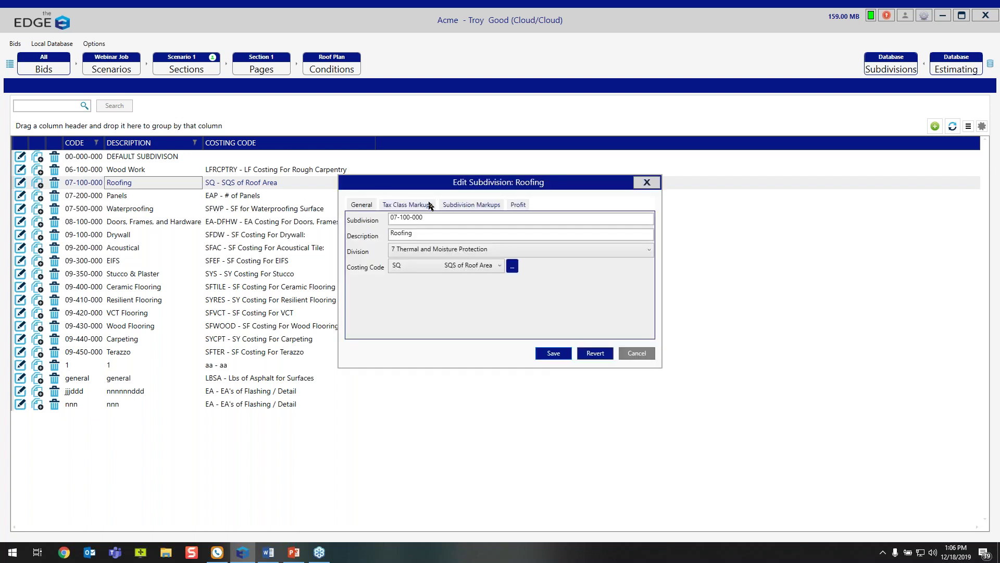
click(424, 205)
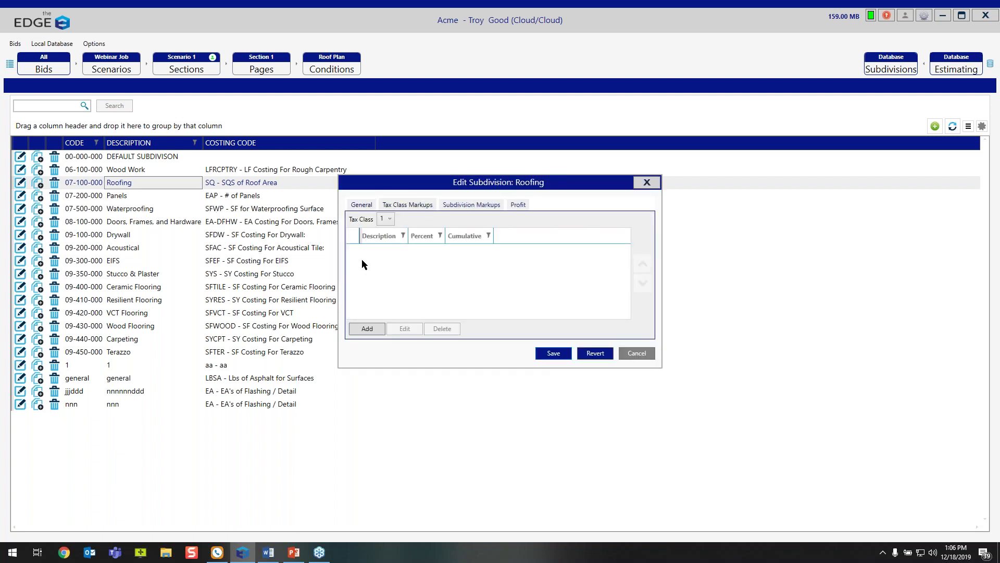
click(391, 219)
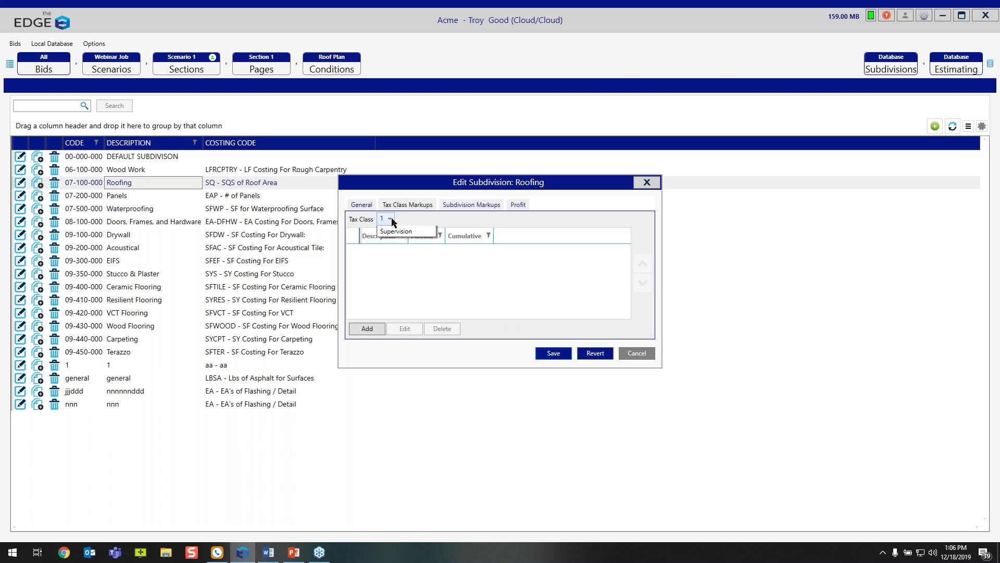
click(398, 274)
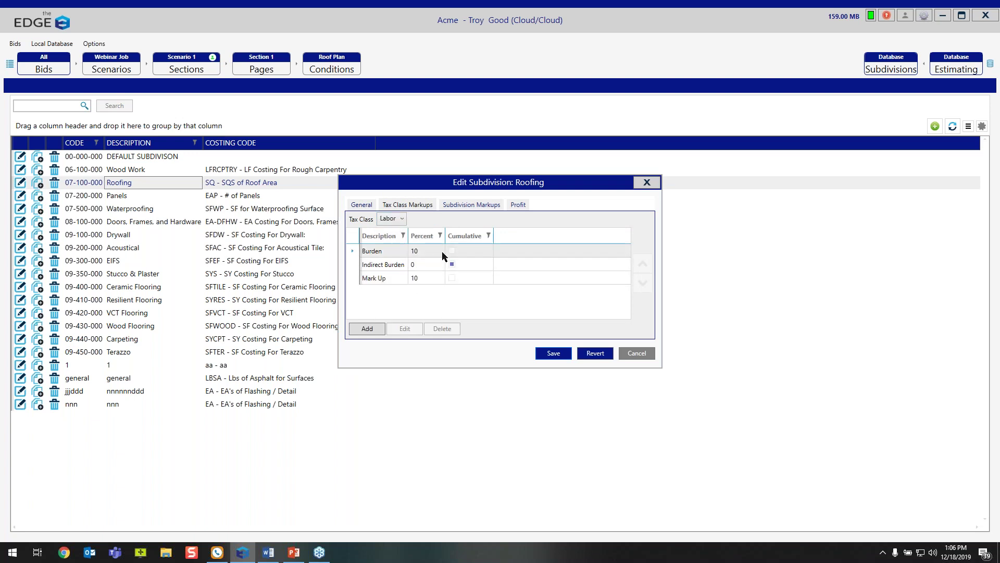
double_click(417, 265)
click(471, 267)
text(10)
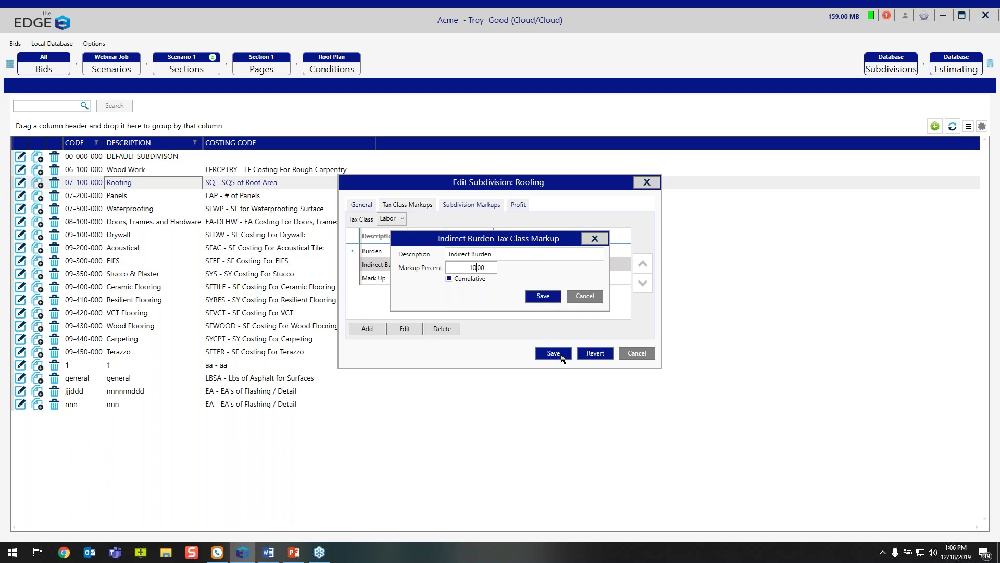
click(584, 296)
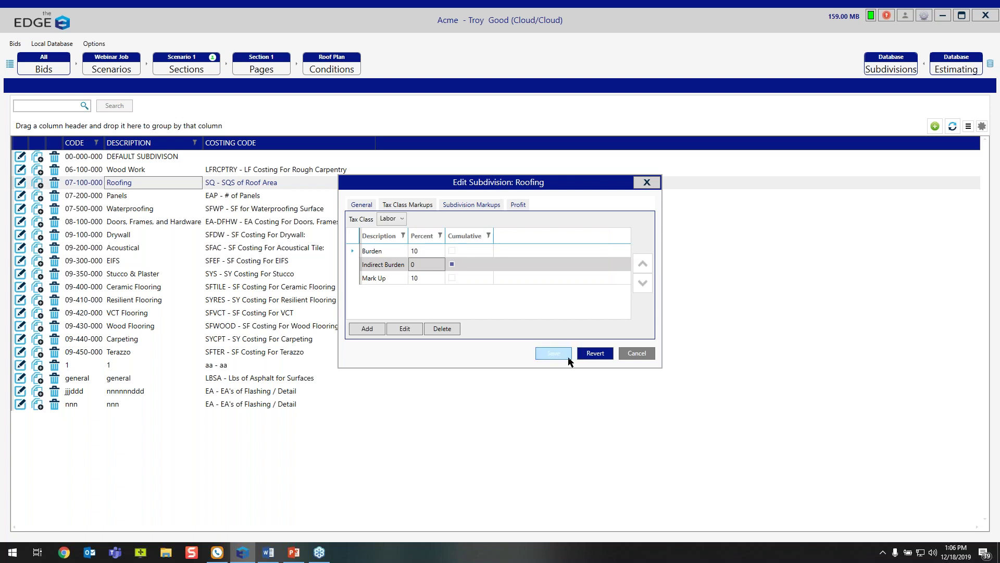
click(636, 353)
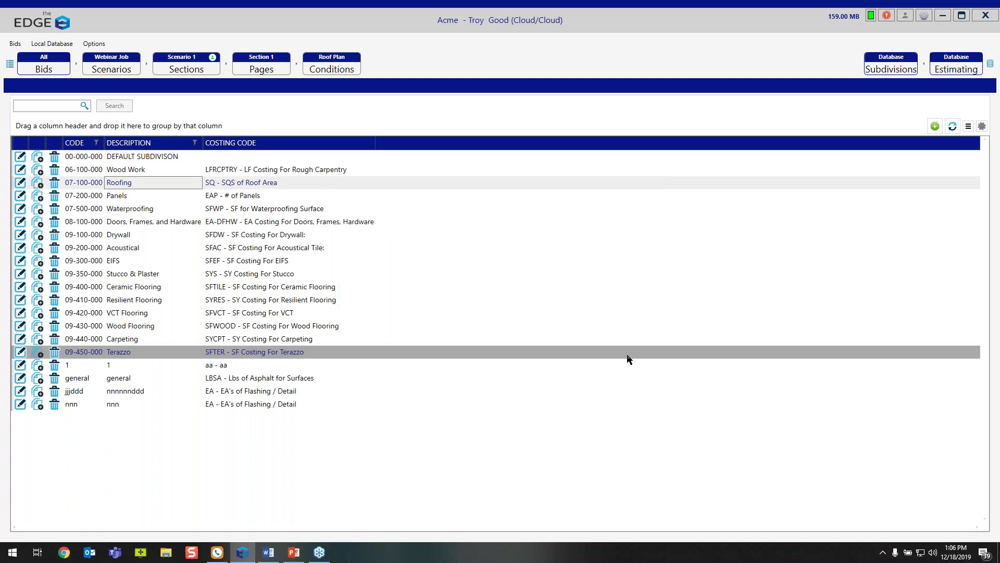
- Return to the Roofing recap from the Roof Plan conditions and expand Labor to select the Roofing Labor row
click(344, 69)
click(480, 92)
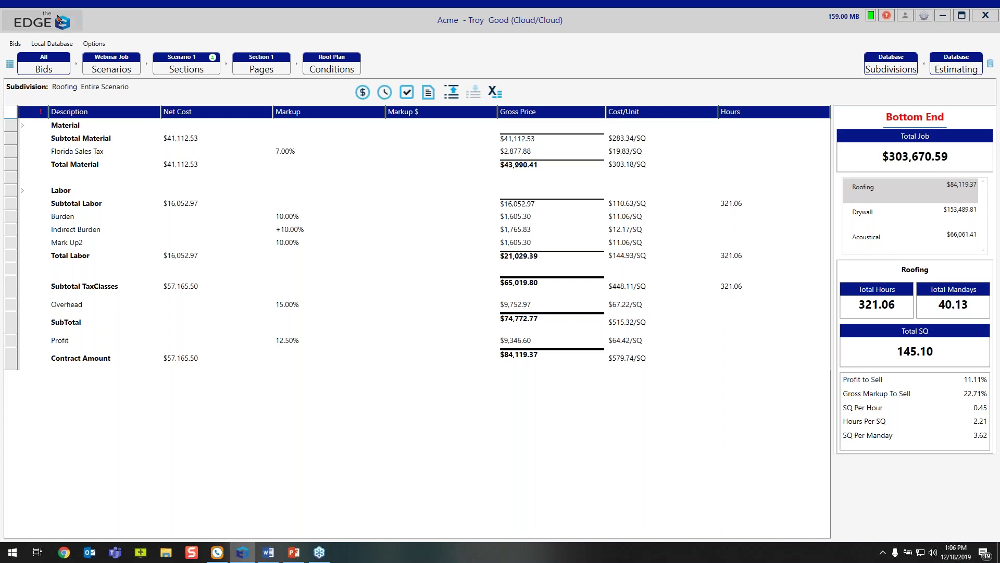
click(25, 190)
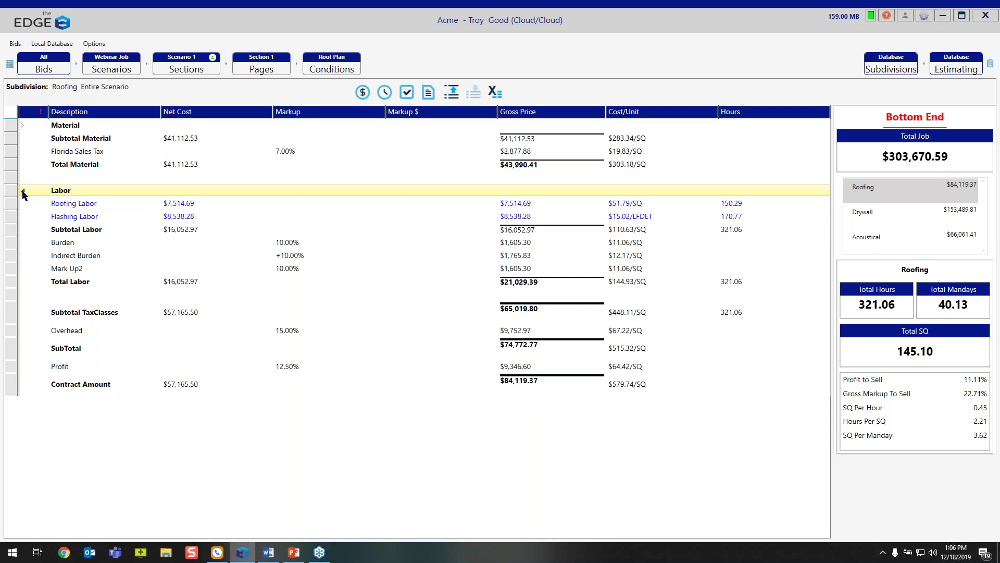
click(92, 205)
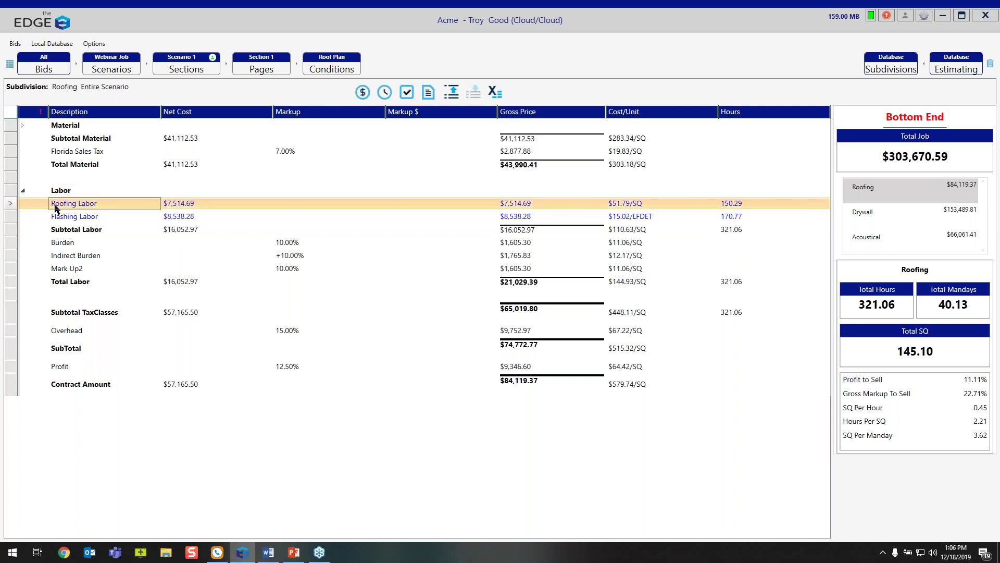
- Add a non-cumulative 5% markup named Mark Up 2 to Roofing Labor, save it, and expand Labor and Roofing Labor to show it
double_click(129, 207)
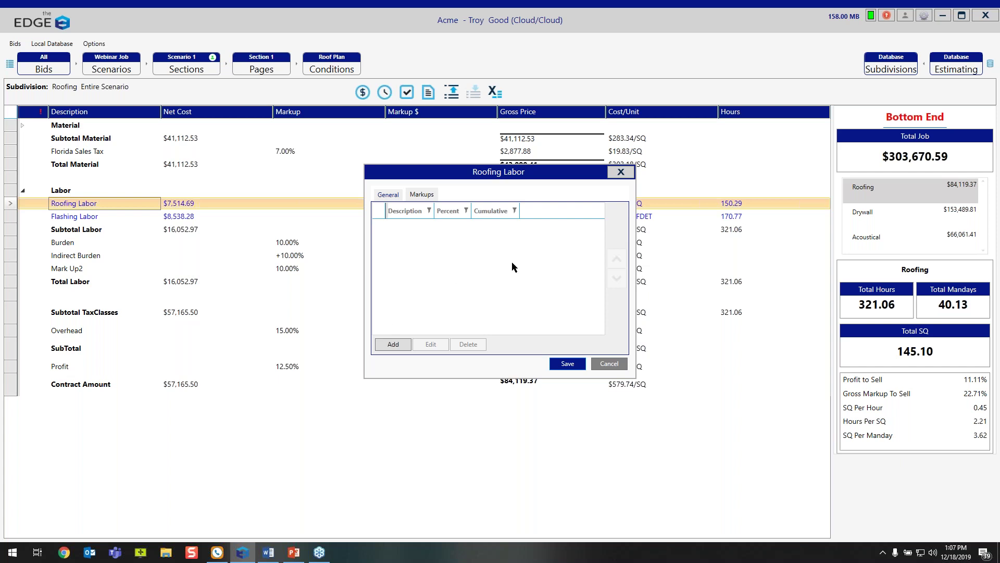
click(397, 347)
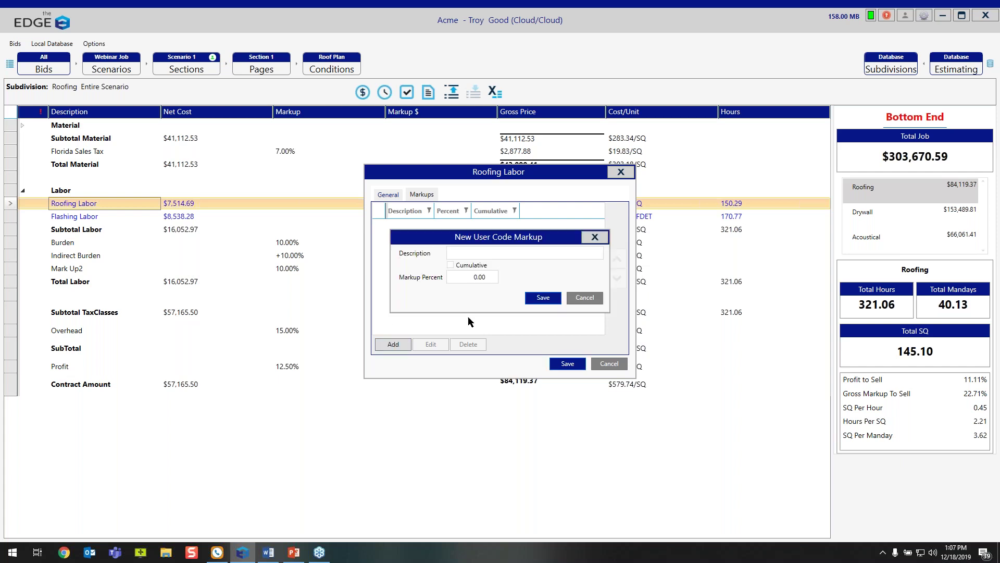
click(477, 251)
text(Mark Up 2)
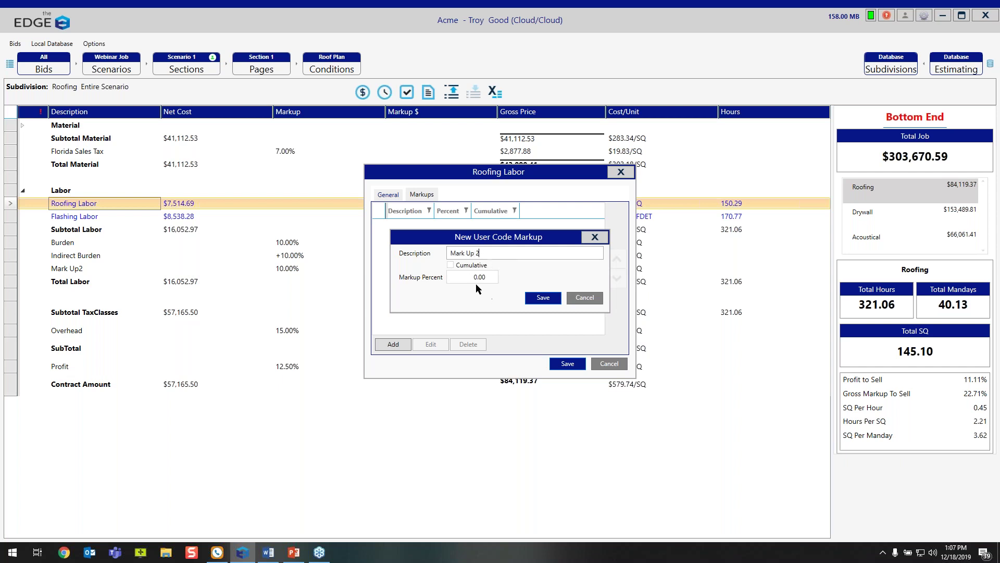
key(Tab)
key(Tab)
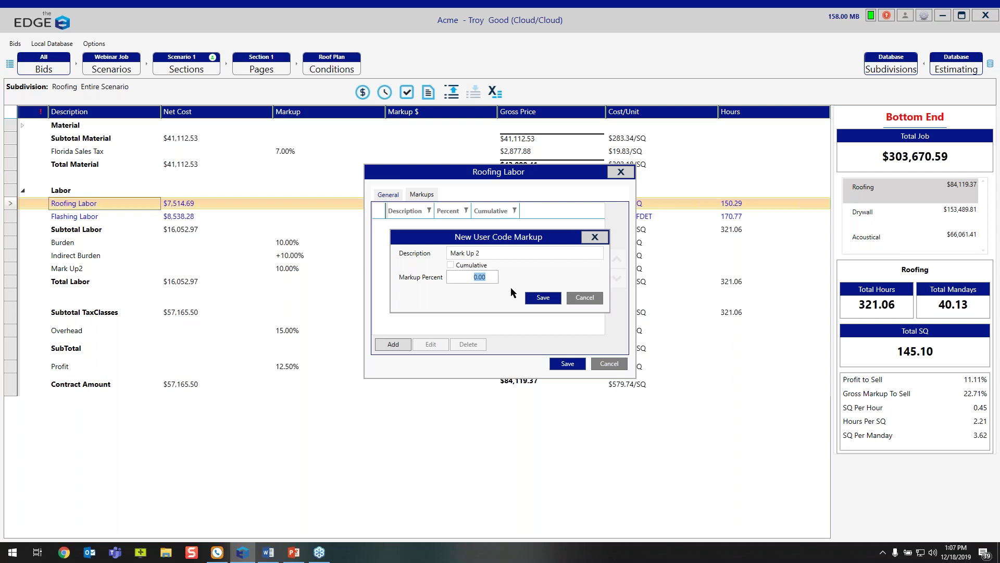
text(5)
click(543, 299)
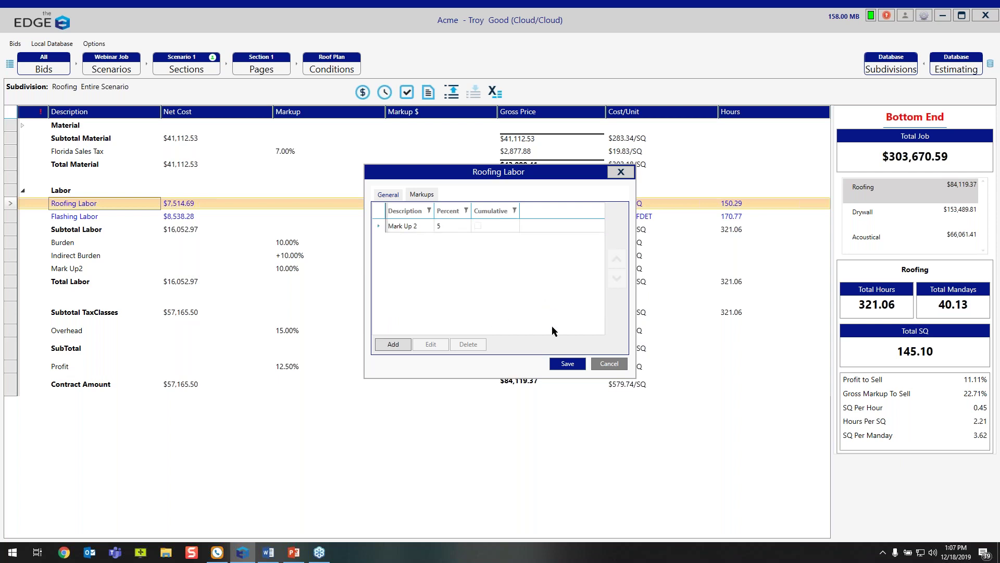
click(565, 364)
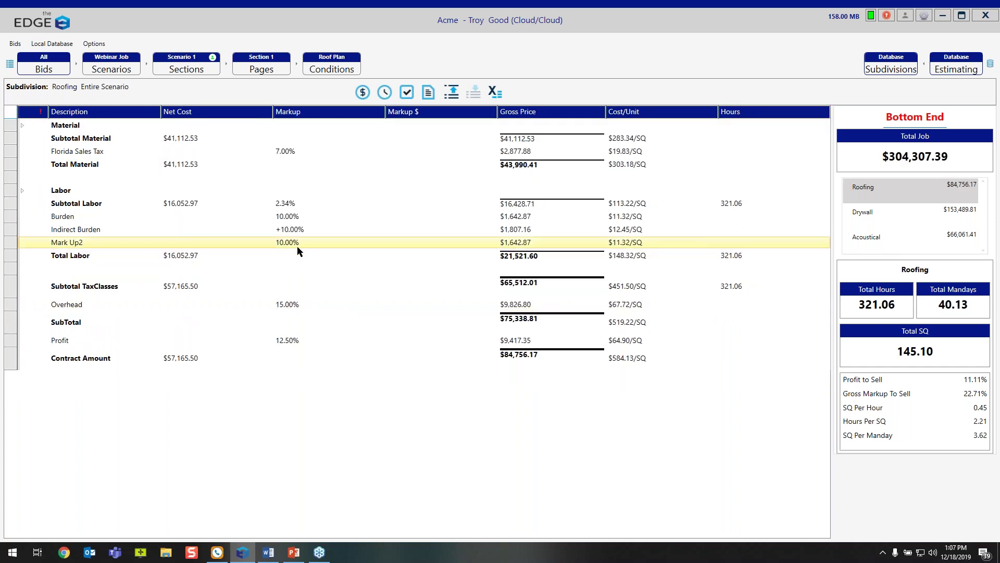
click(23, 190)
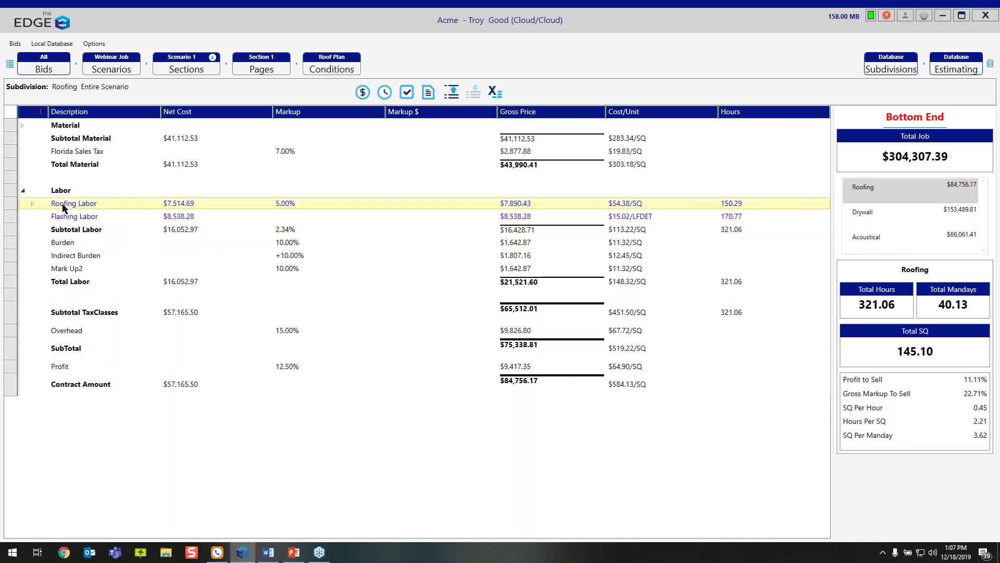
click(32, 203)
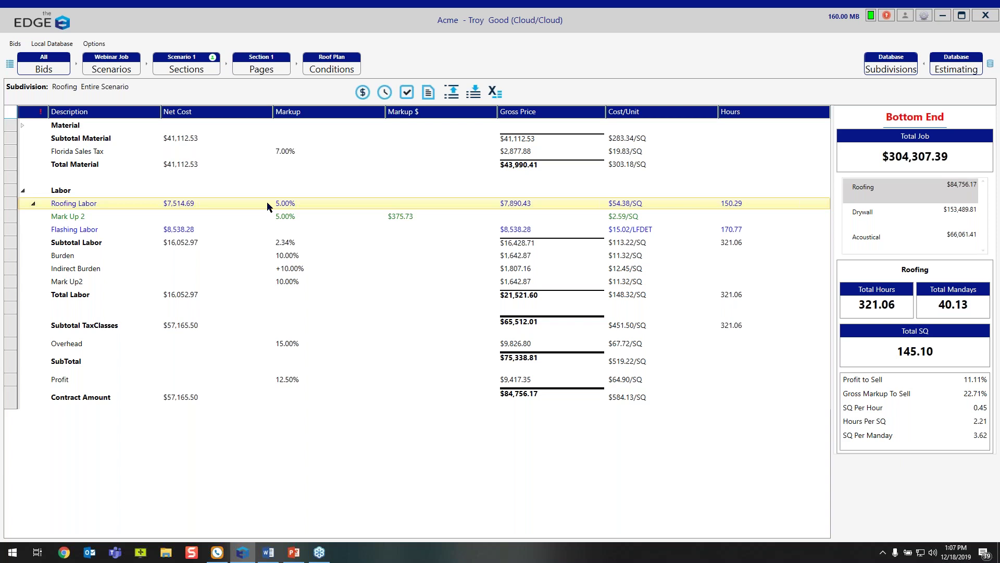
- Collapse the Labor breakdown in the Roofing recap and open the Markups list in Scenario 1's properties
click(33, 205)
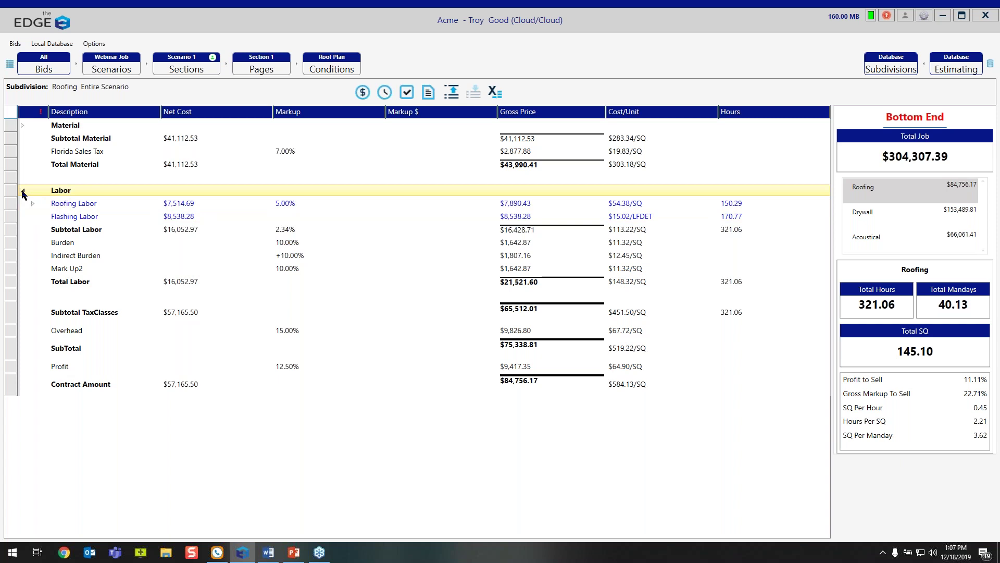
click(22, 193)
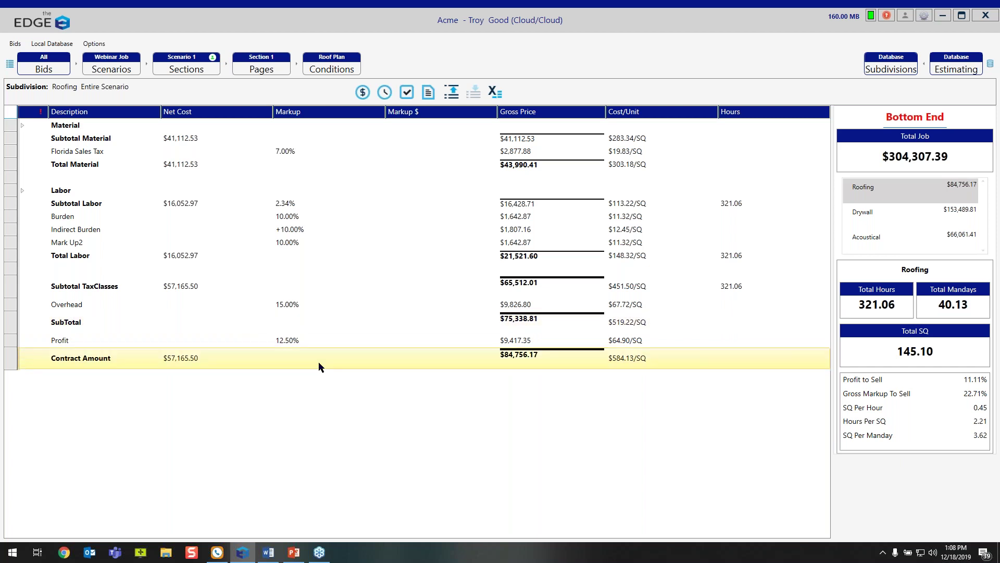
click(13, 44)
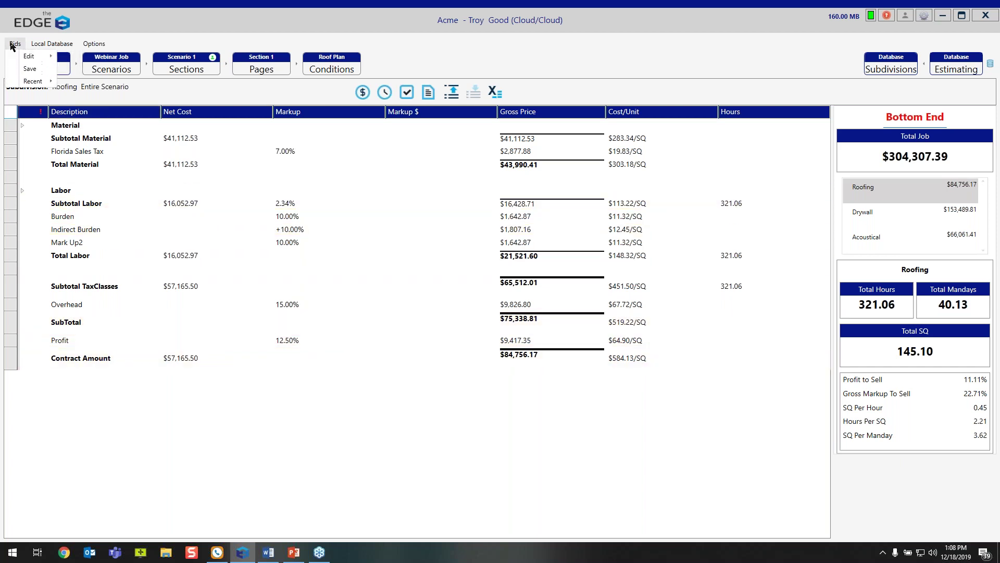
mouse_move(30, 56)
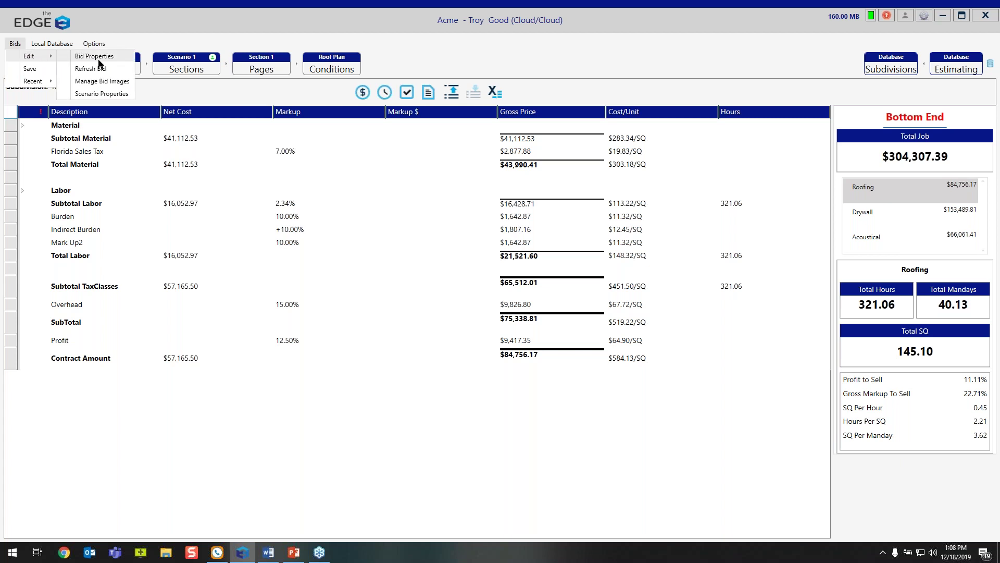
click(118, 94)
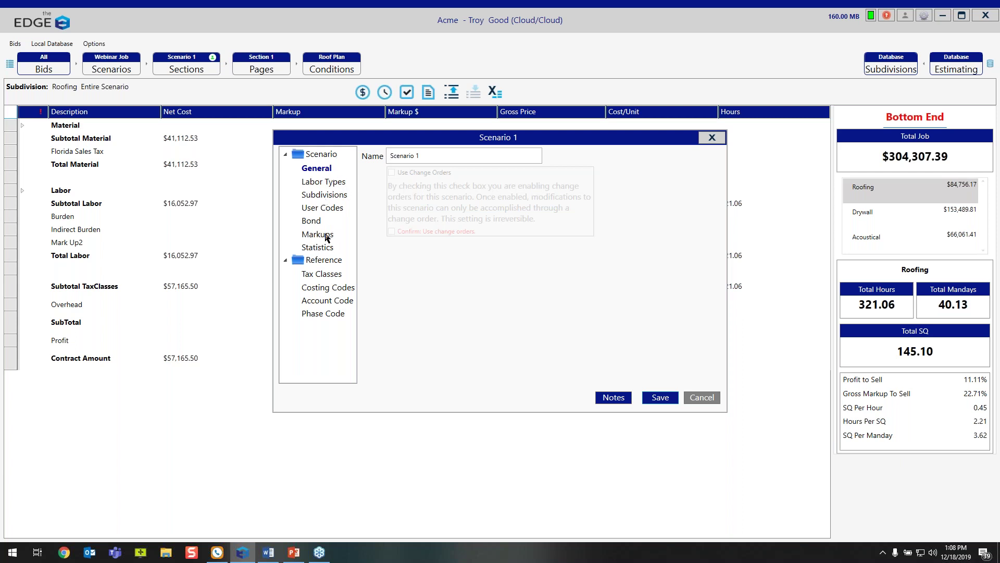
click(319, 236)
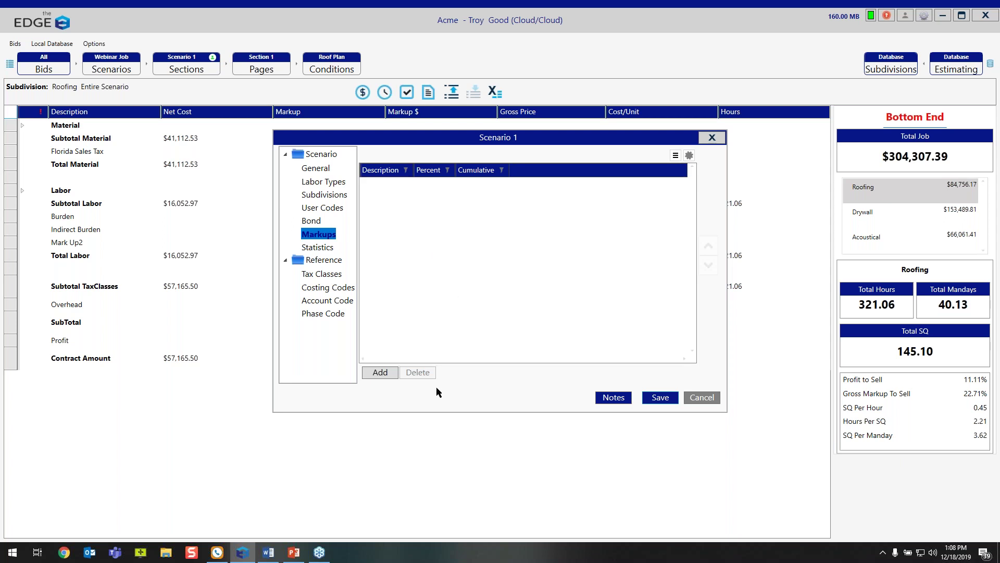
- Add a non-cumulative 5% scenario markup named Contract Tax, save it, and update the recap
click(382, 373)
click(397, 185)
click(398, 185)
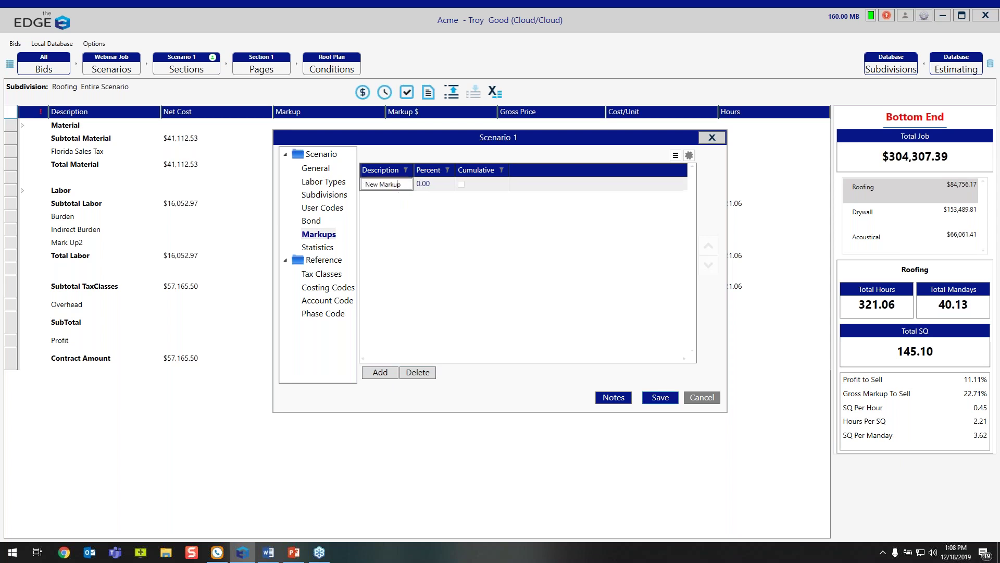
drag(403, 185, 256, 181)
text(Contract Tax)
click(427, 185)
text(5)
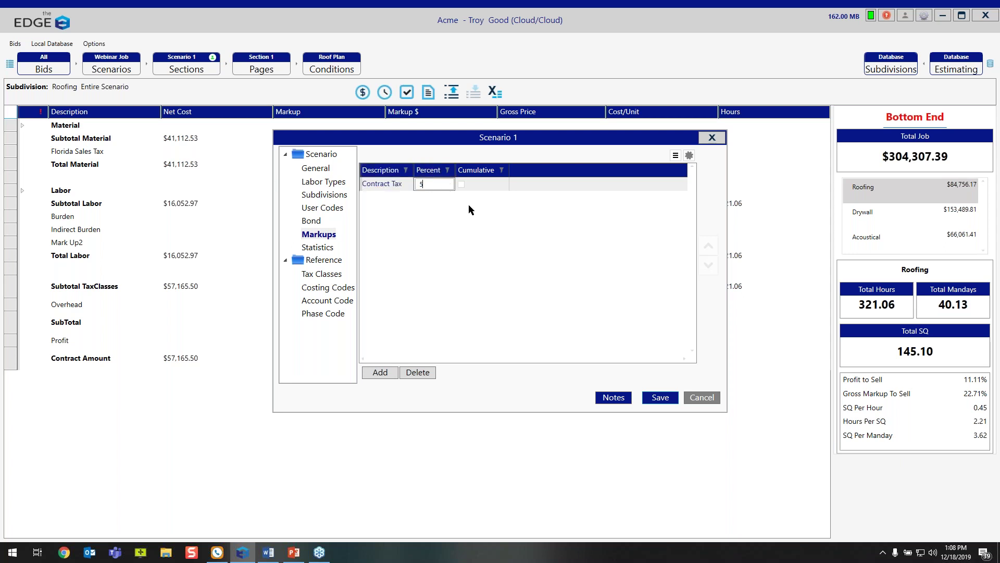
click(668, 398)
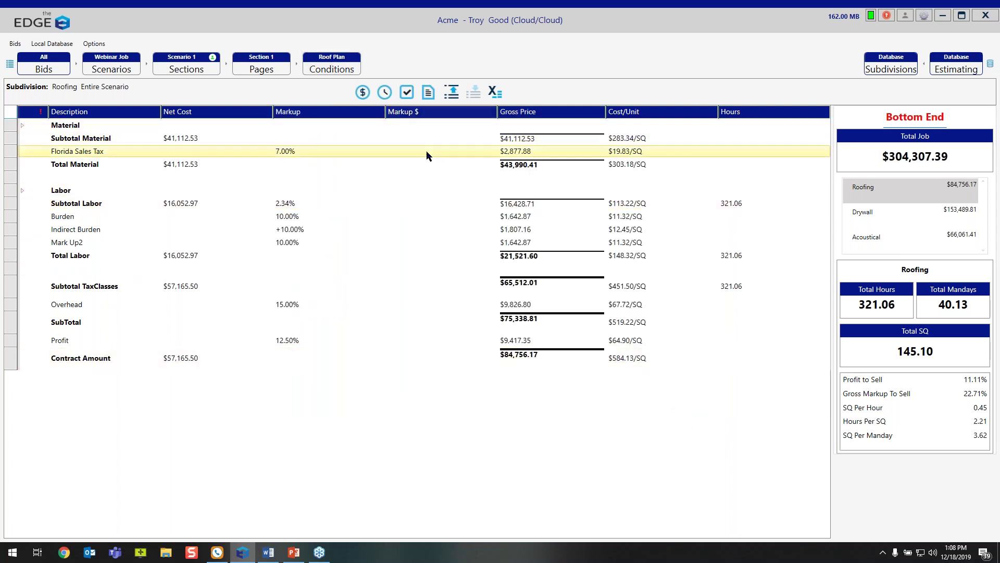
click(408, 96)
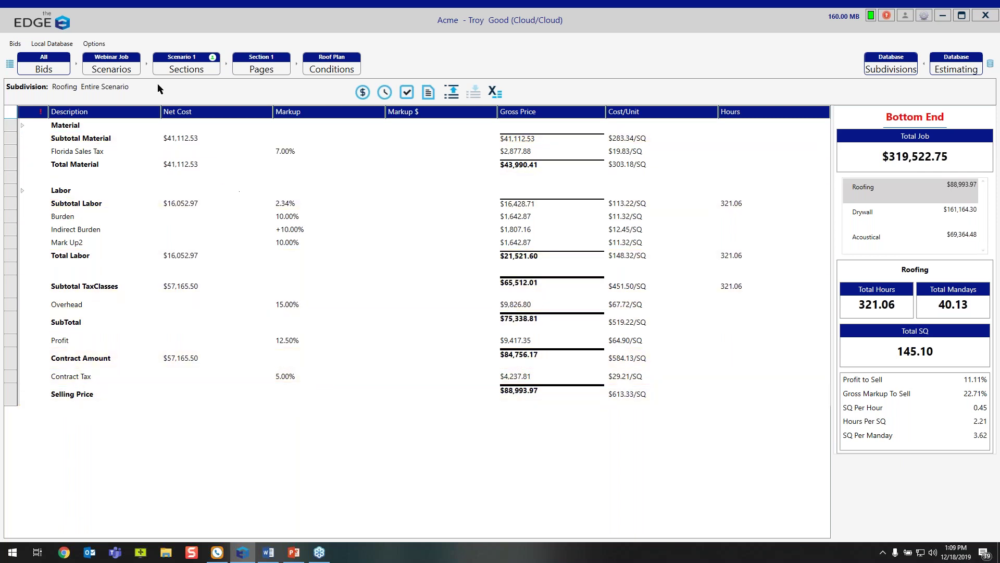
- Add a non-cumulative 15% default named Mark Up 4 to the Recap Scenario Markups preferences and save
click(99, 44)
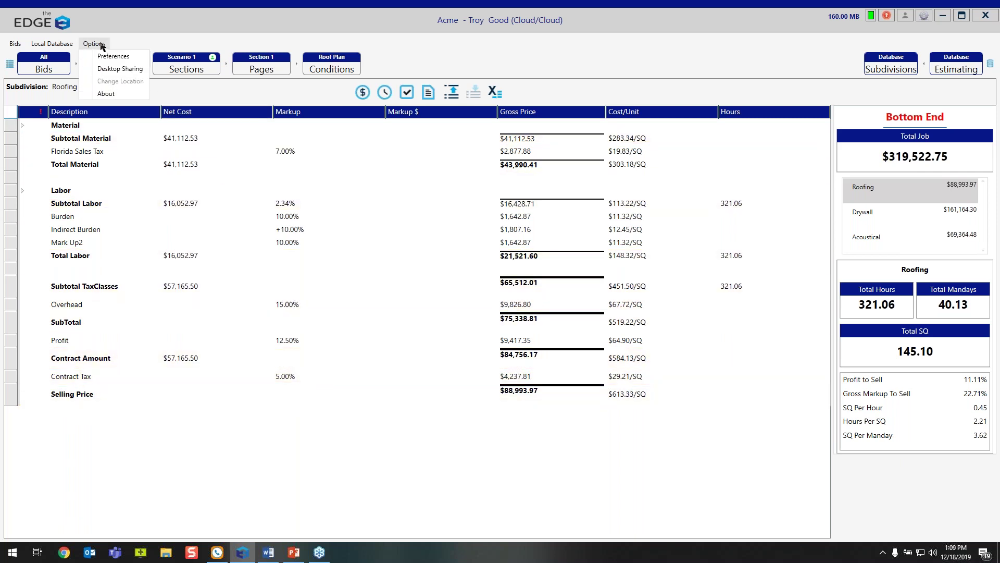
click(99, 57)
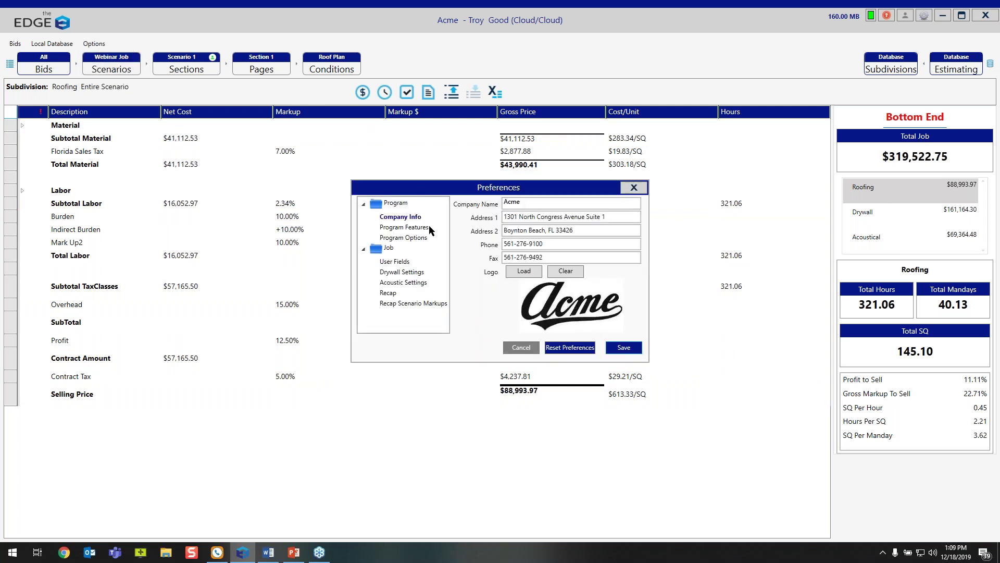
click(411, 305)
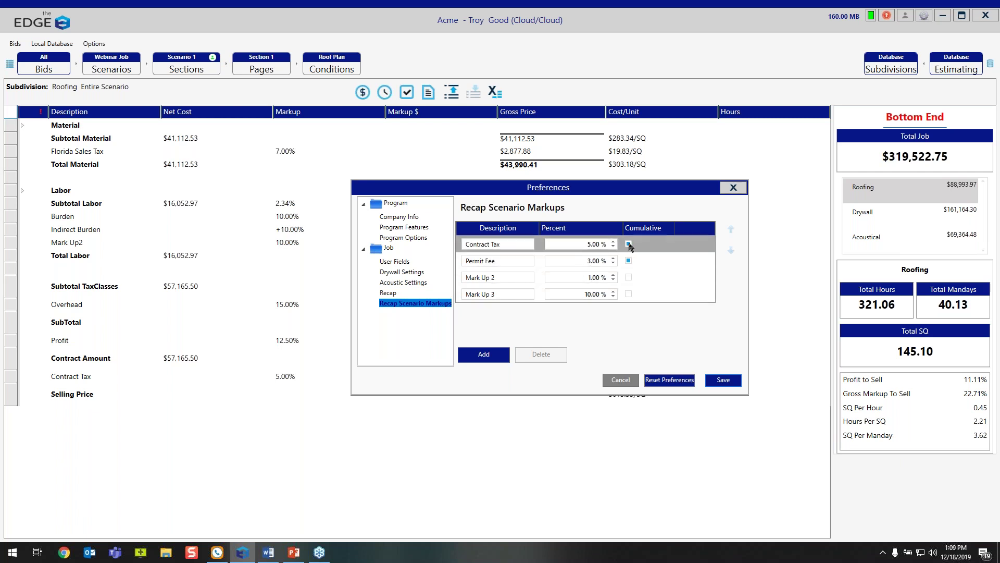
click(478, 357)
click(486, 310)
text(Mark Up 4)
click(573, 310)
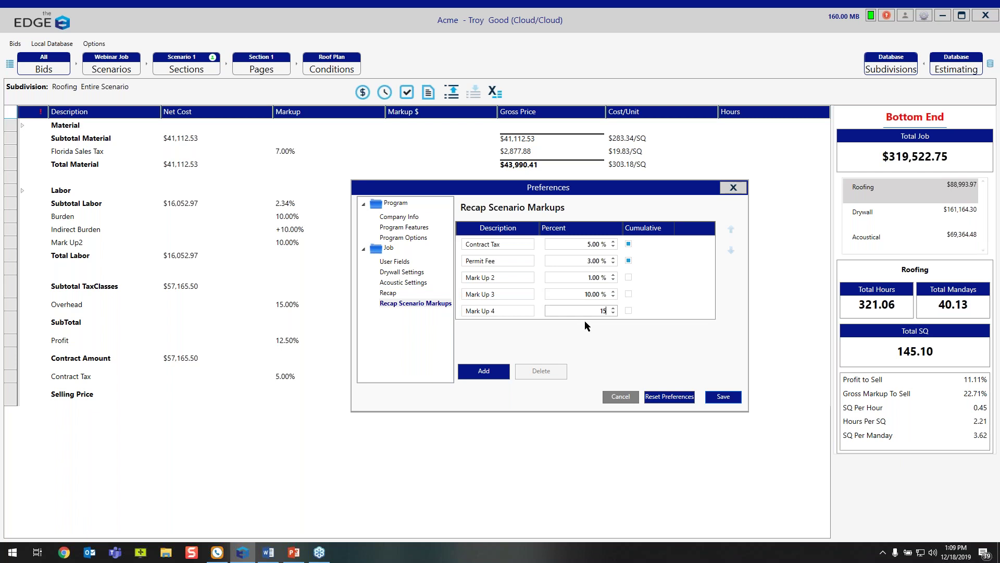
click(723, 397)
click(320, 296)
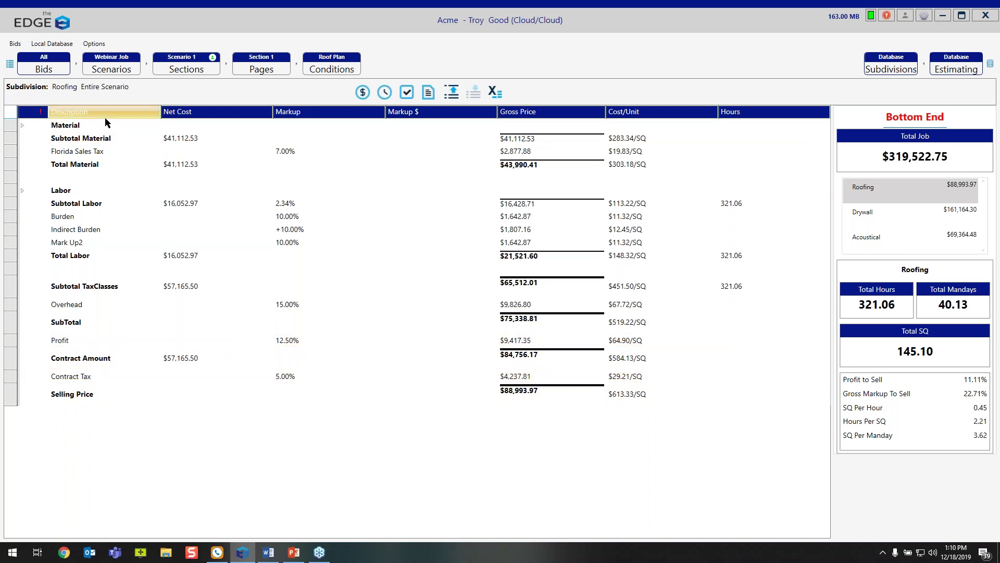
- Make Scenario 1 bondable in its Bond properties, save, and update the recap
click(12, 44)
mouse_move(29, 56)
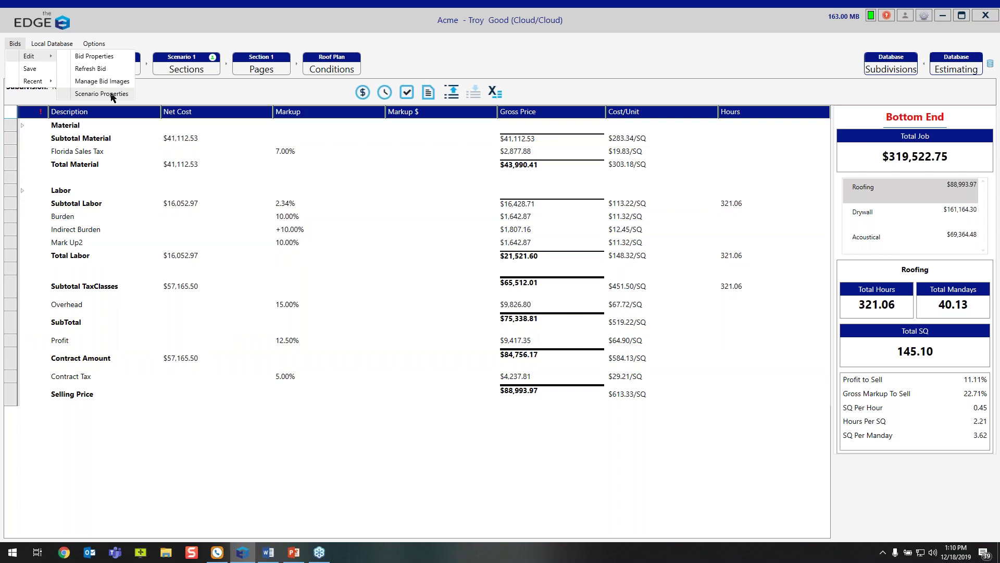
click(111, 95)
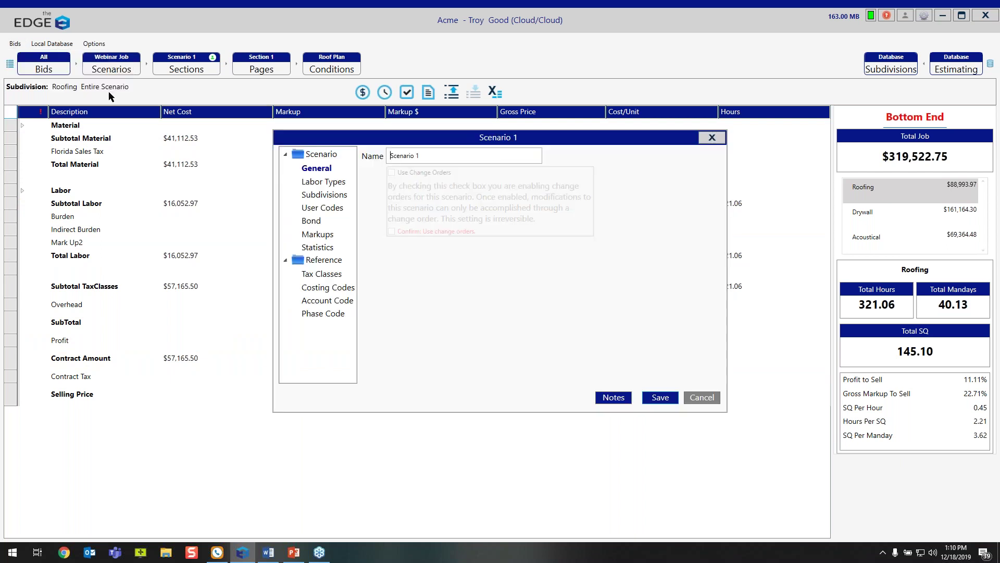
click(312, 221)
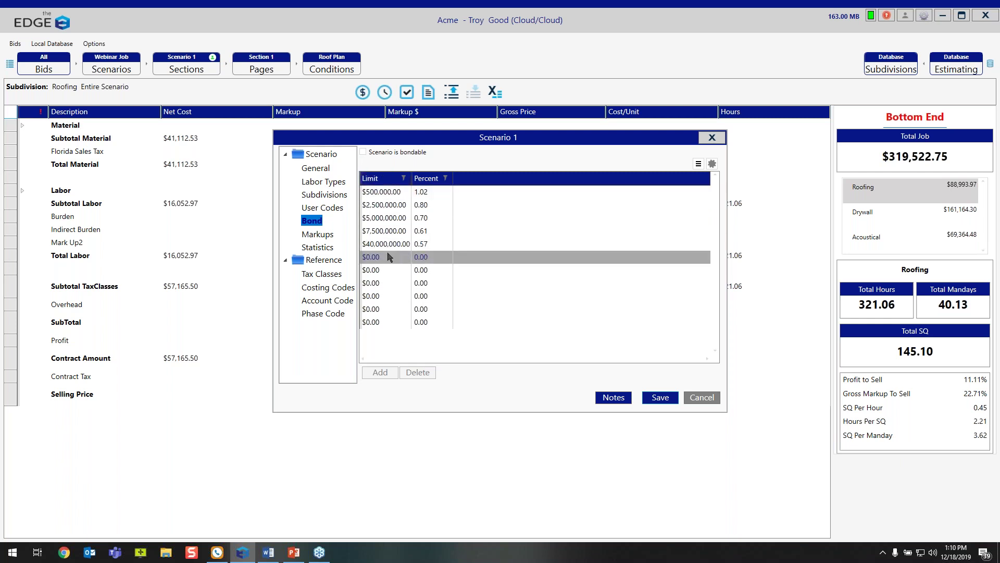
click(390, 196)
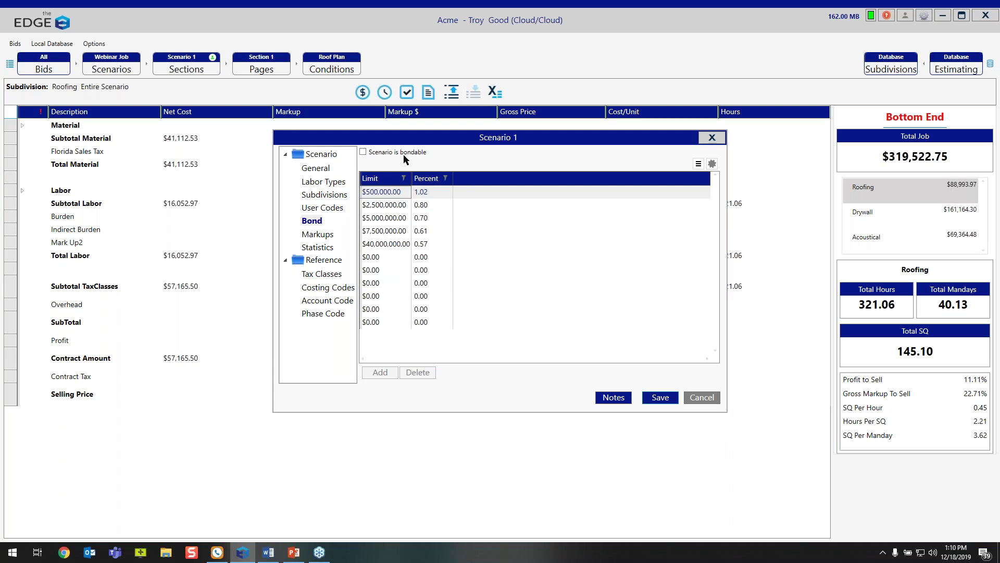
click(365, 154)
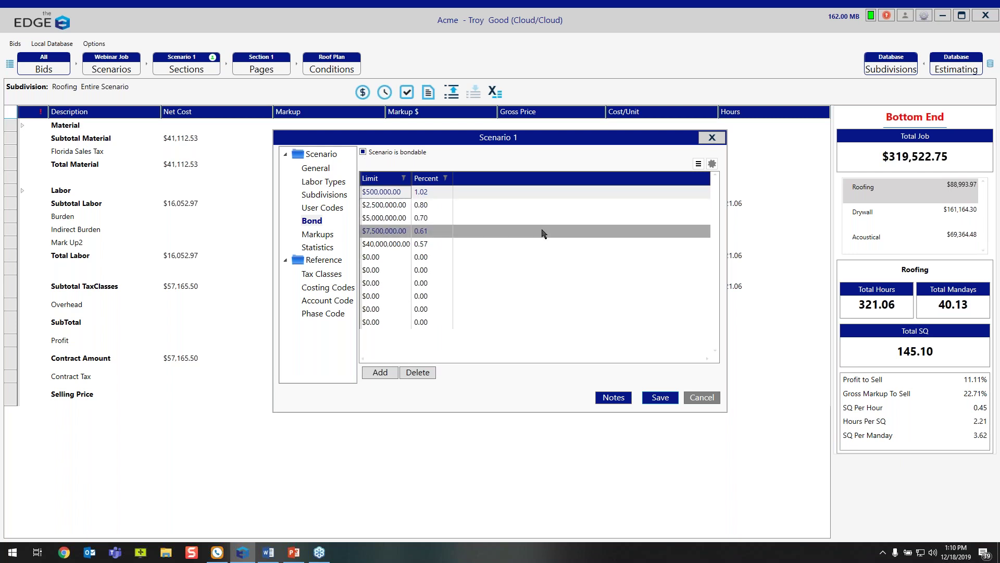
click(660, 397)
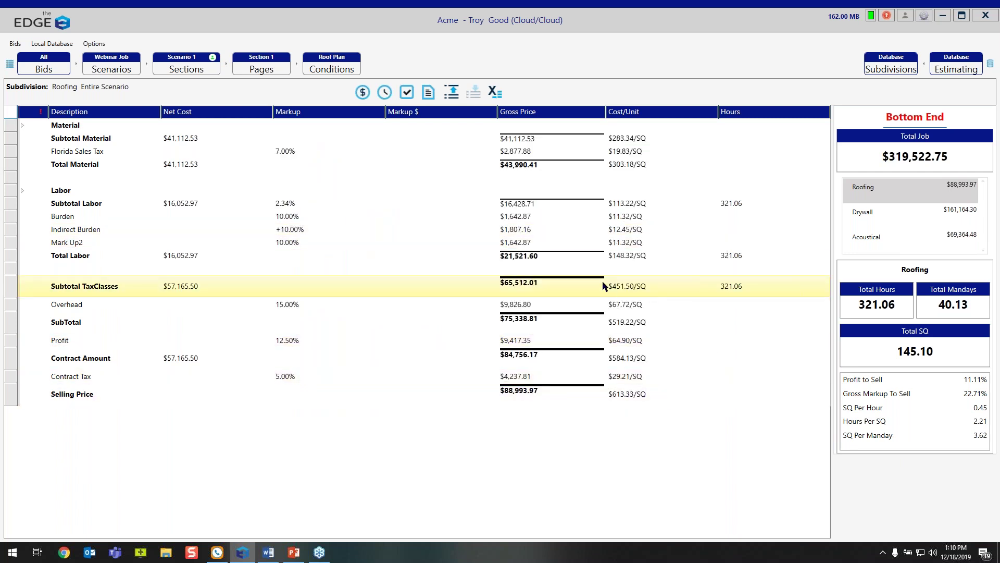
click(407, 92)
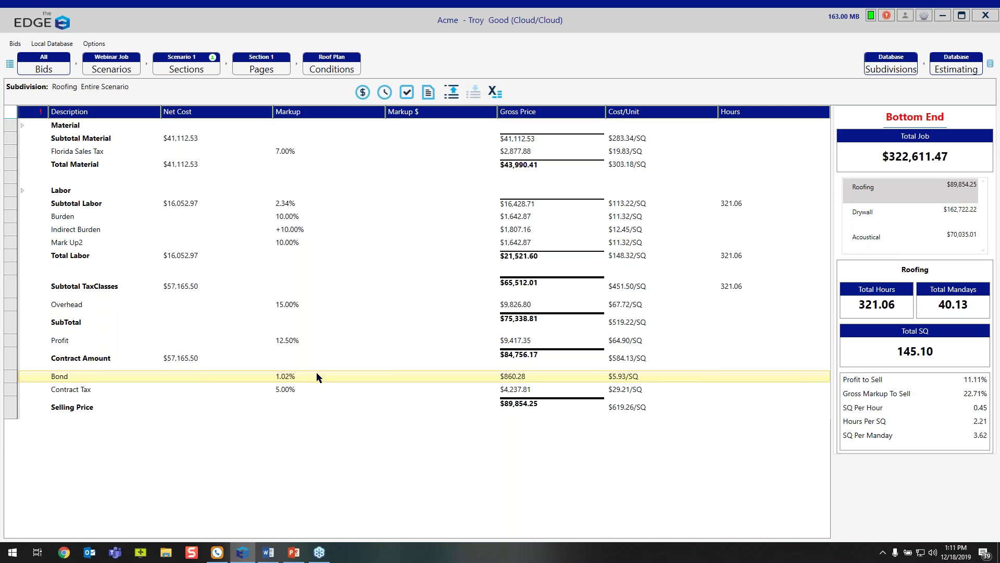
- Reopen the bond settings from the recap's Bond row, make the scenario non-bondable, and save
click(287, 379)
double_click(283, 382)
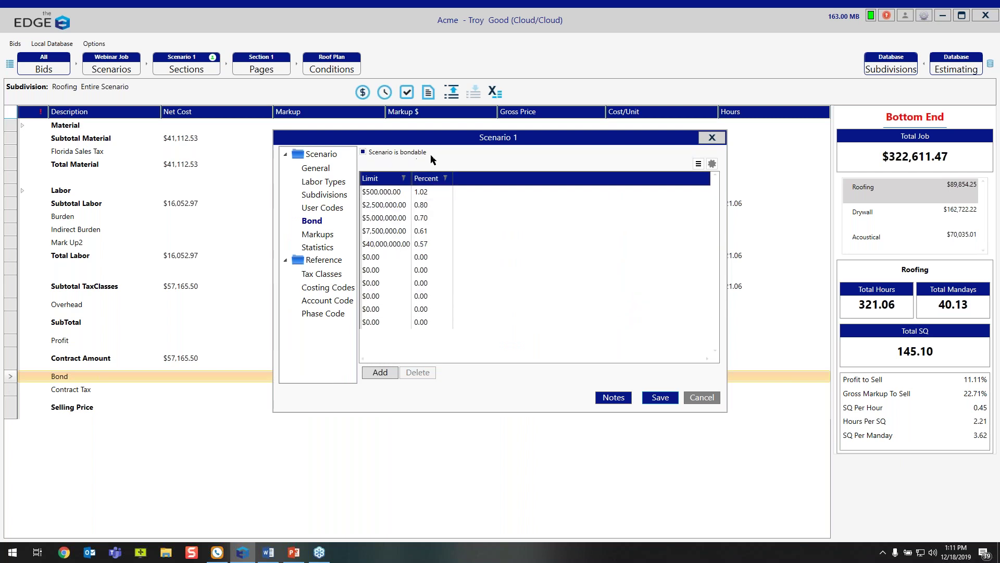
click(363, 152)
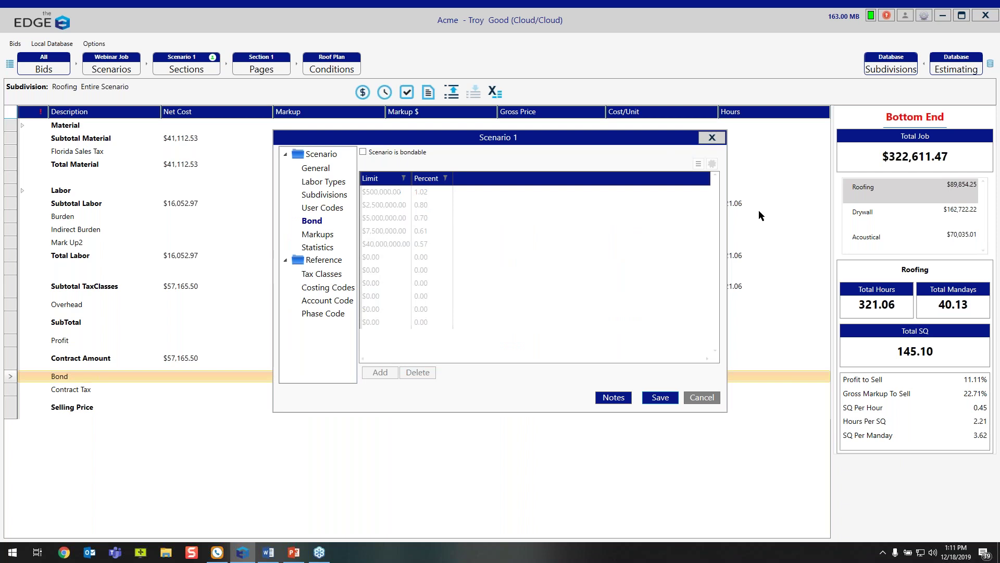
click(664, 400)
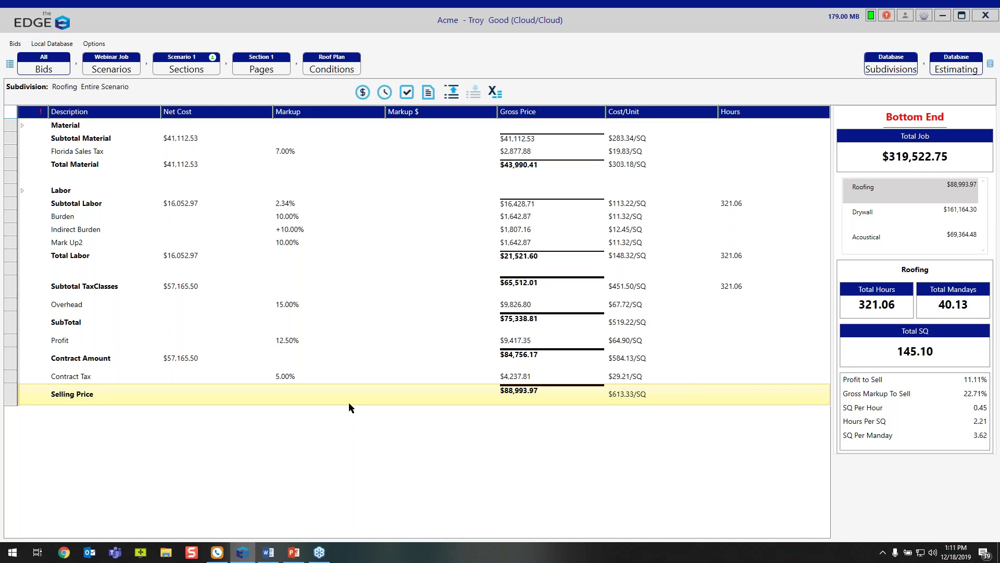
- Change Roofing's Profit display method to Profit To Sell and set the profit to sell to 12.5
double_click(285, 342)
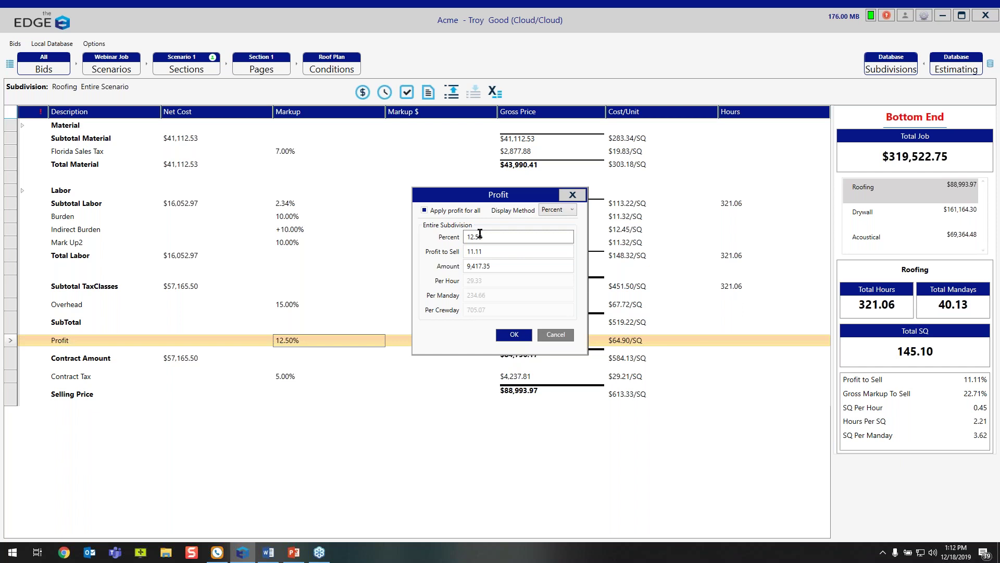
drag(553, 196, 408, 156)
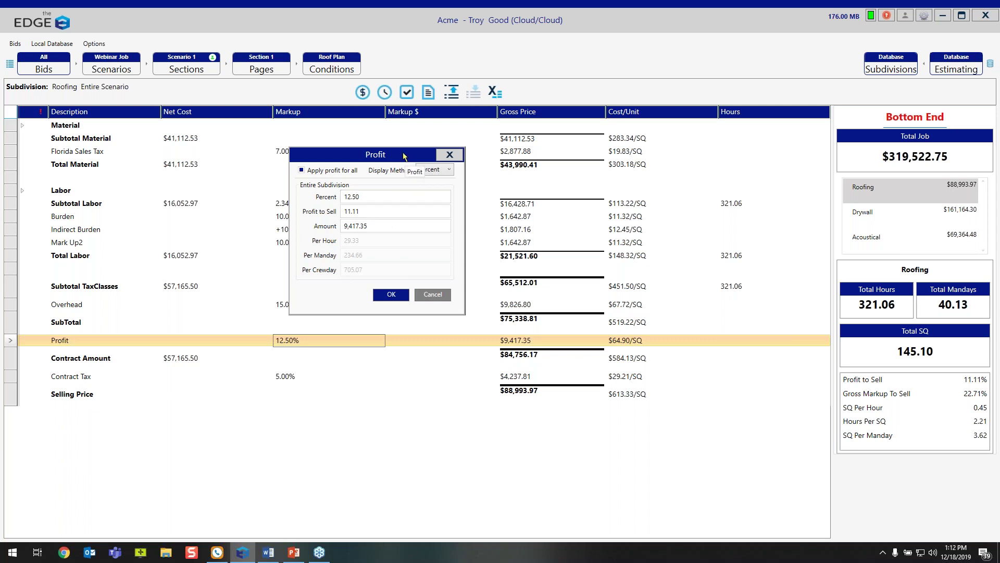
drag(404, 155, 457, 167)
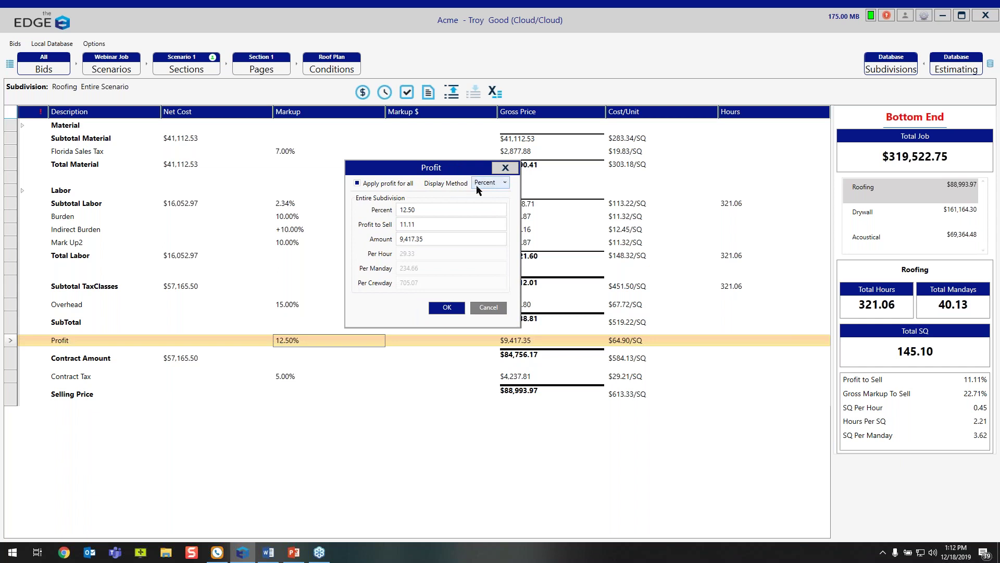
click(503, 183)
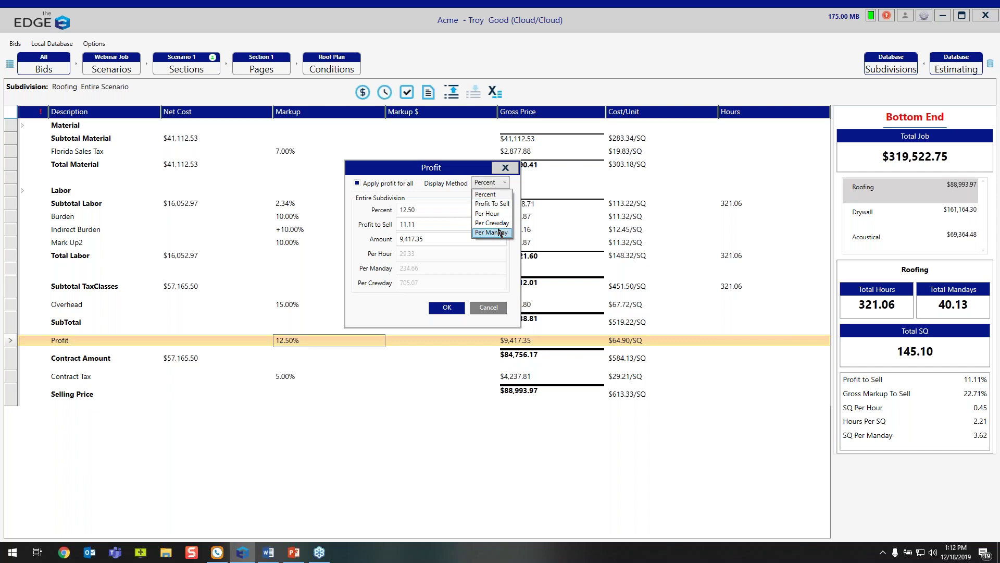
click(443, 183)
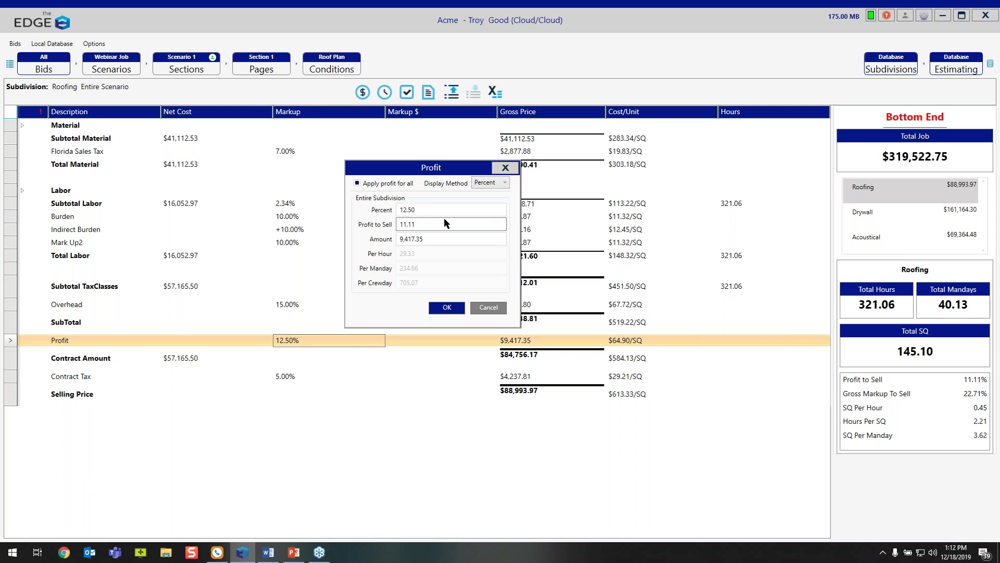
click(498, 181)
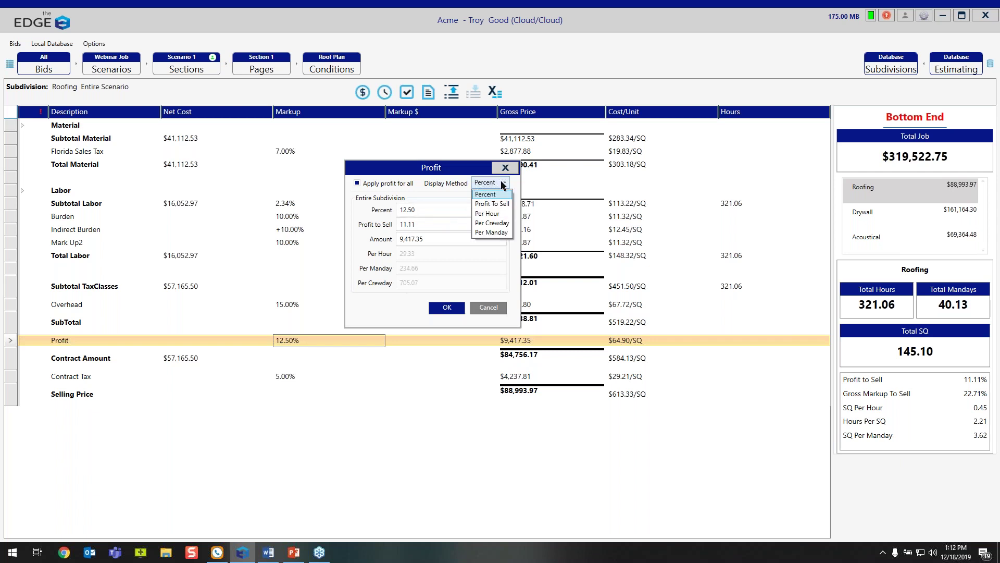
click(502, 205)
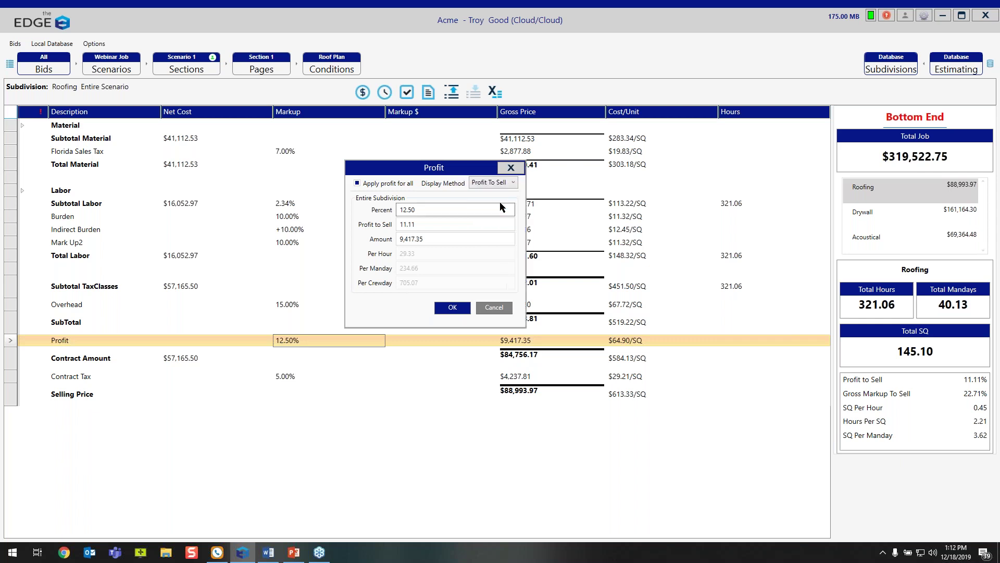
drag(414, 225, 382, 229)
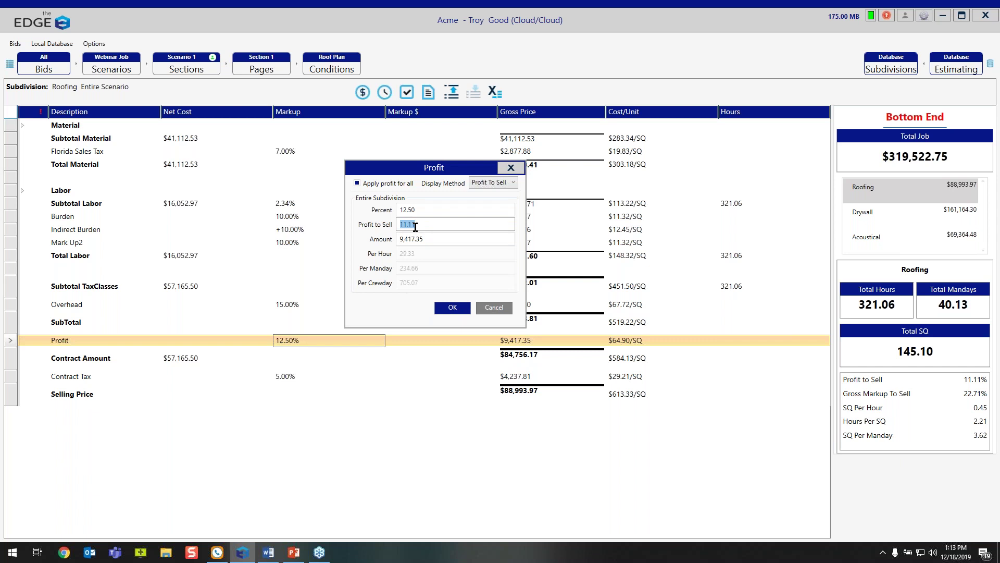
text(12.5)
click(453, 309)
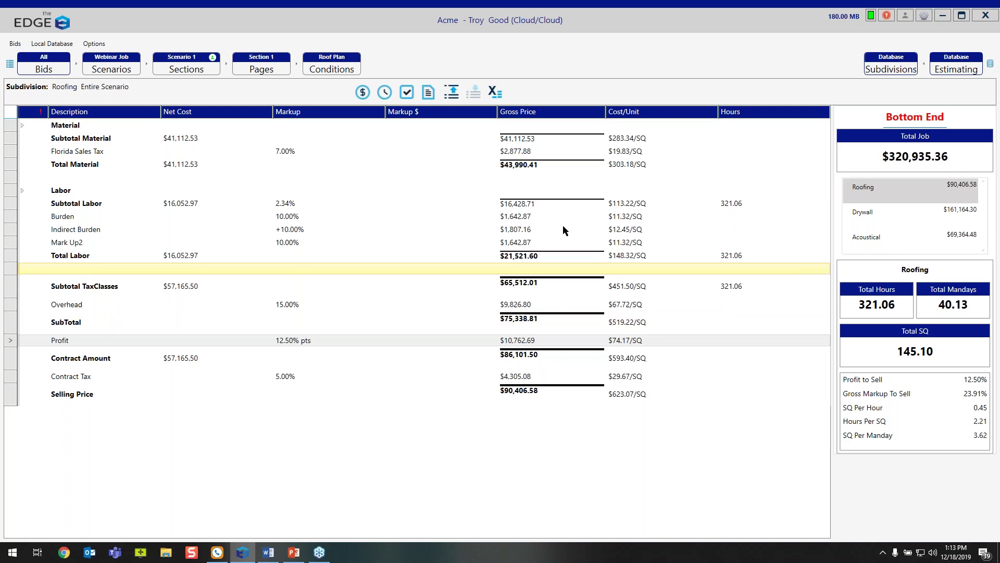
- Examine the Roofing subdivision's default profit display methods and Overhead markup properties in the estimating database, and close without saving
click(951, 68)
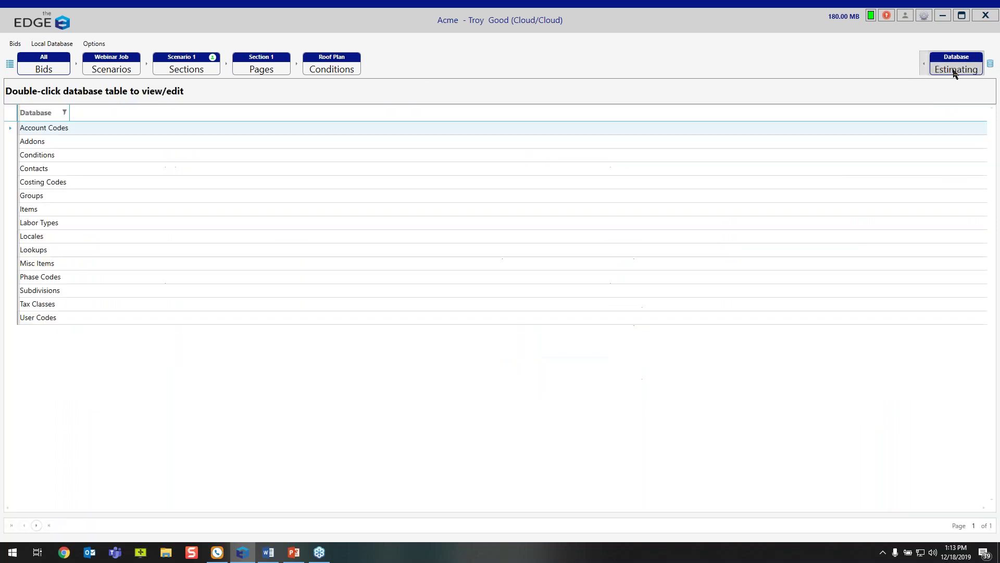
click(60, 293)
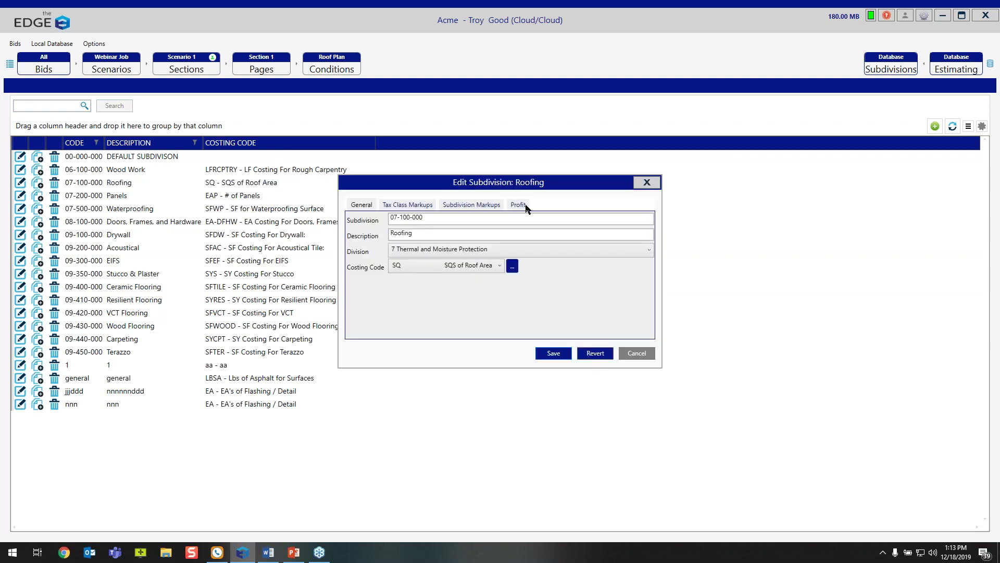
click(520, 206)
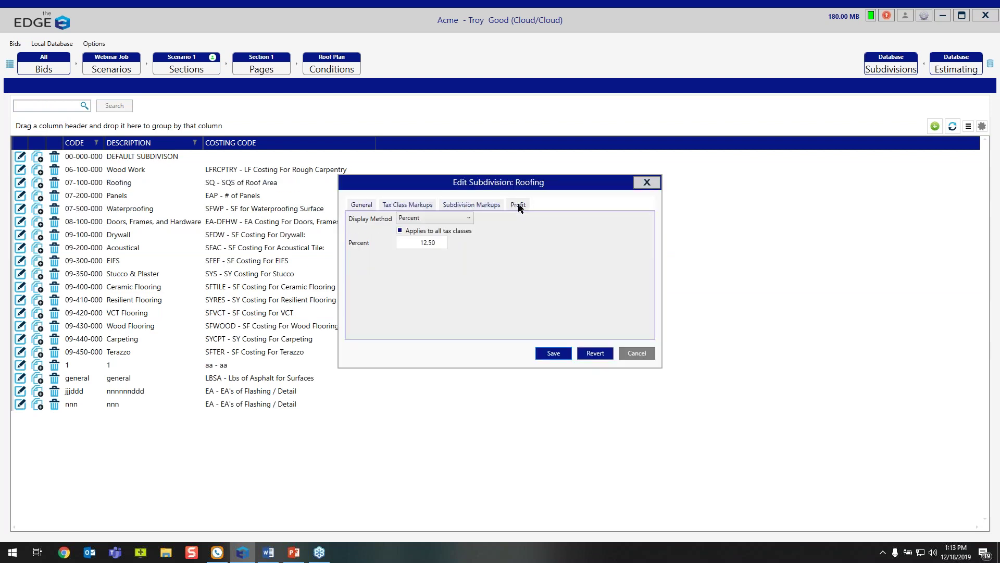
click(468, 218)
click(440, 239)
click(482, 206)
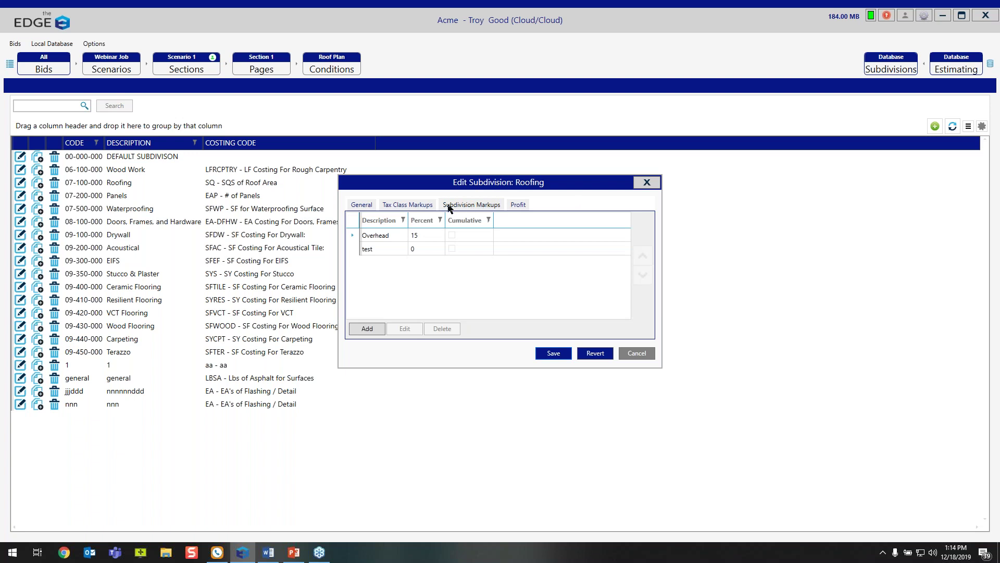
double_click(418, 233)
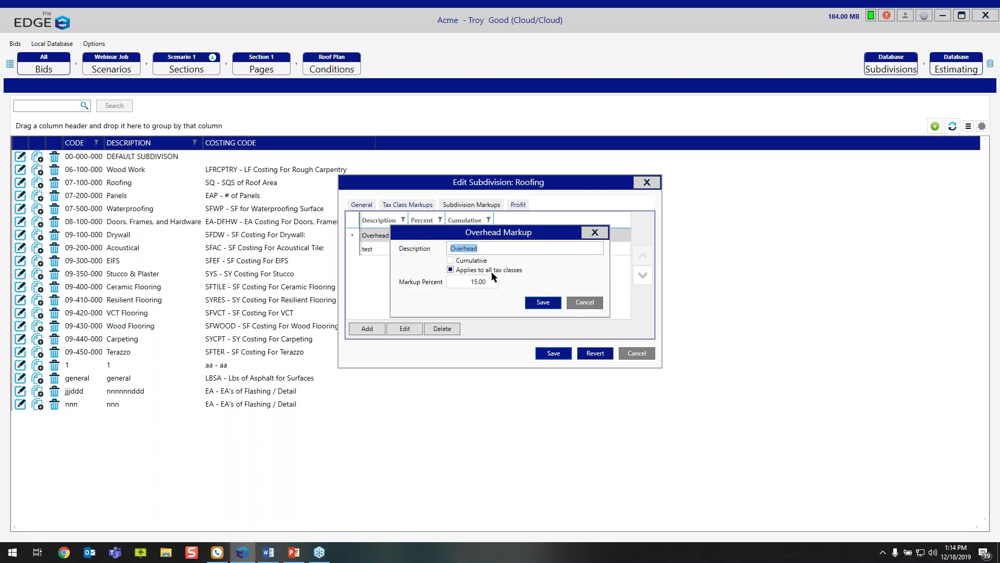
click(585, 304)
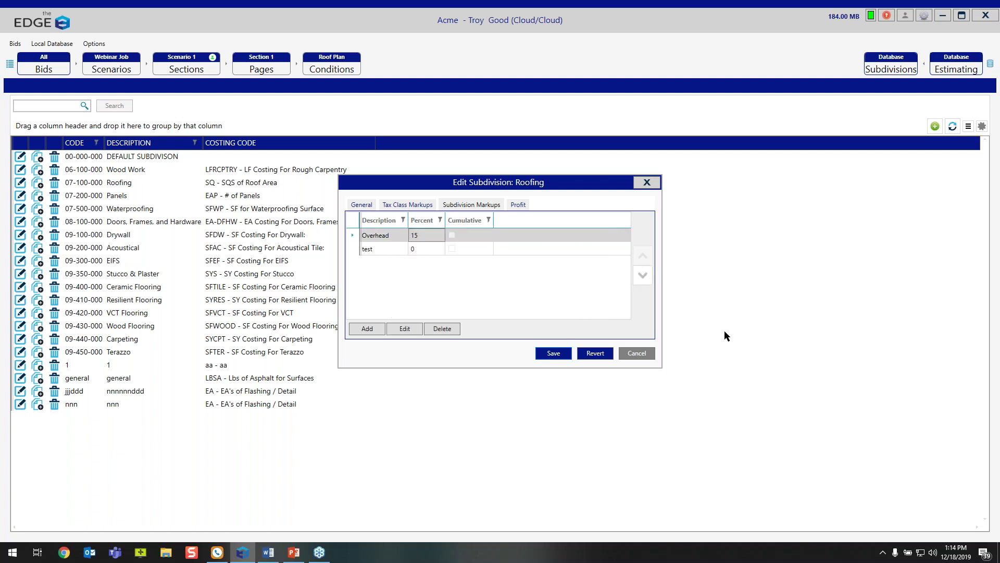
click(642, 354)
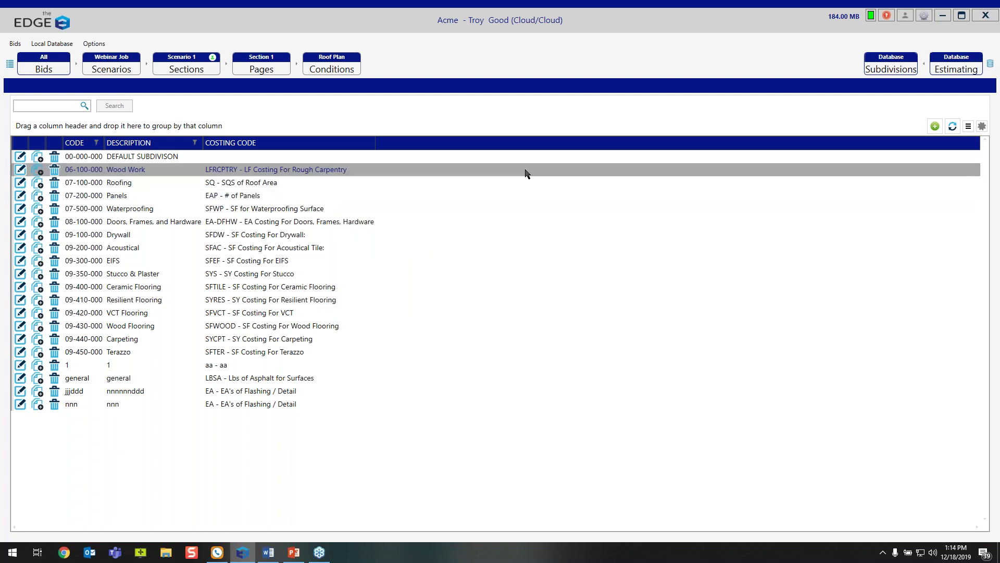
- Check the scenario's labor costs, start a new locale in the estimating database, and examine its subdivision and scenario markup overrides
click(347, 70)
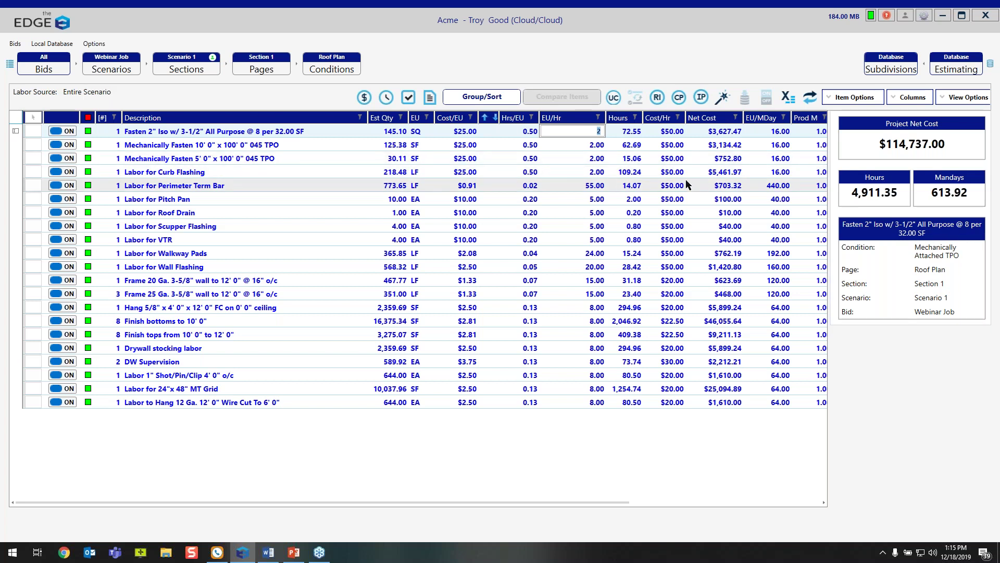
click(964, 68)
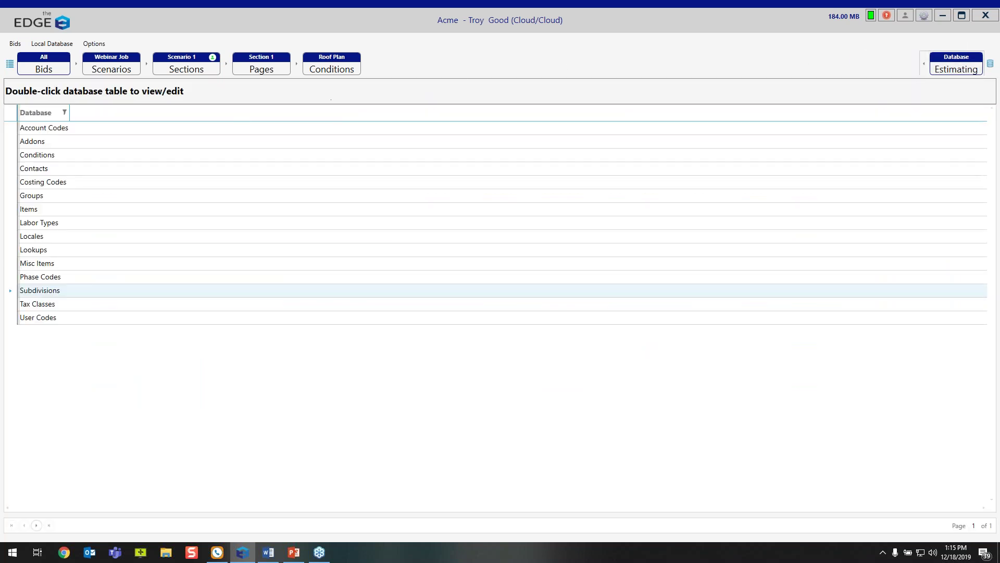
click(63, 241)
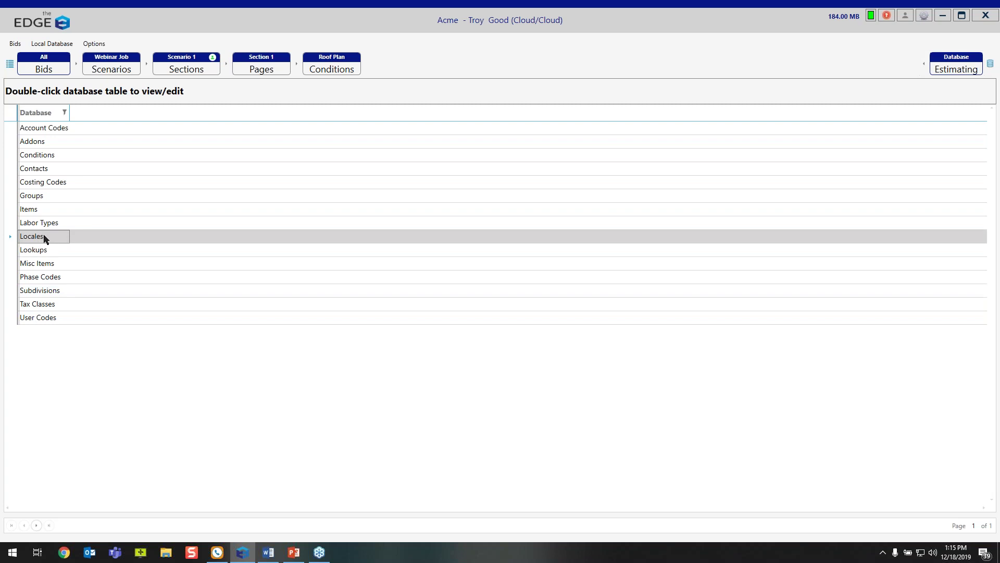
double_click(44, 239)
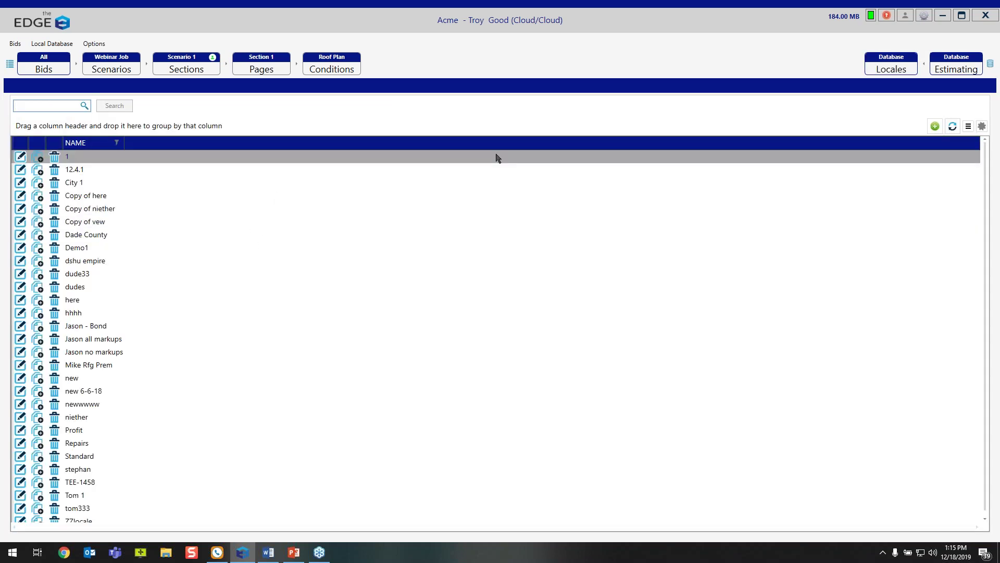
click(935, 130)
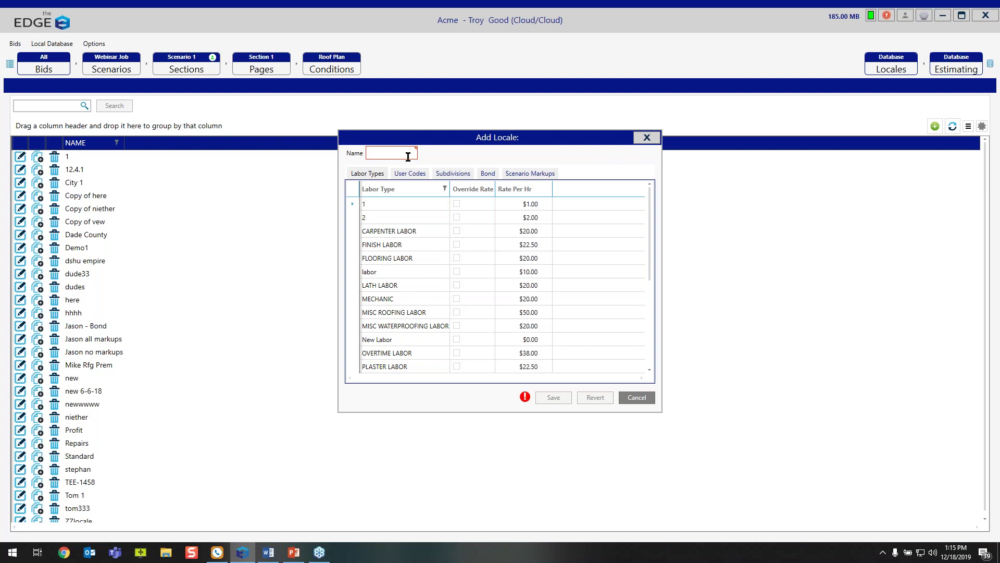
click(459, 174)
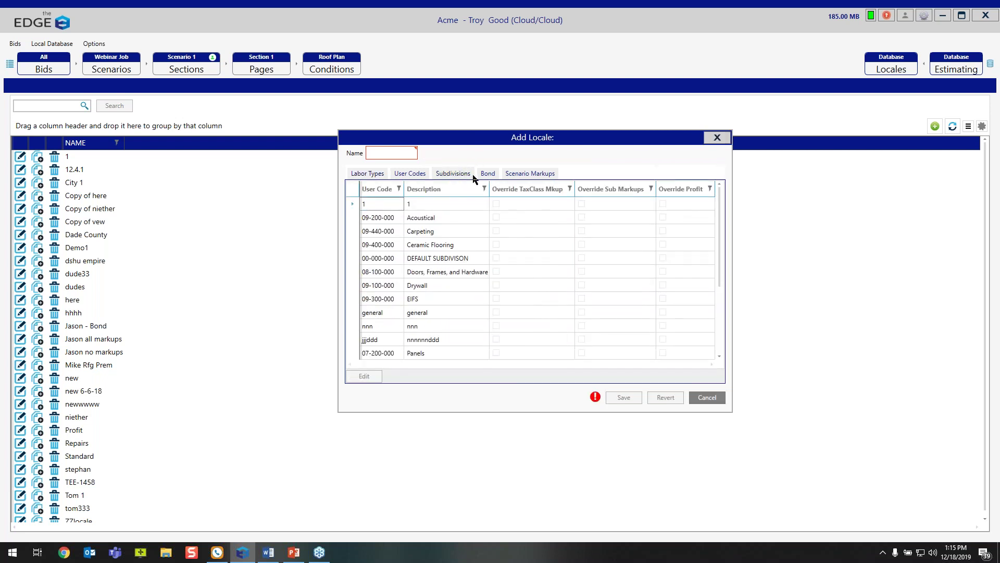
click(508, 173)
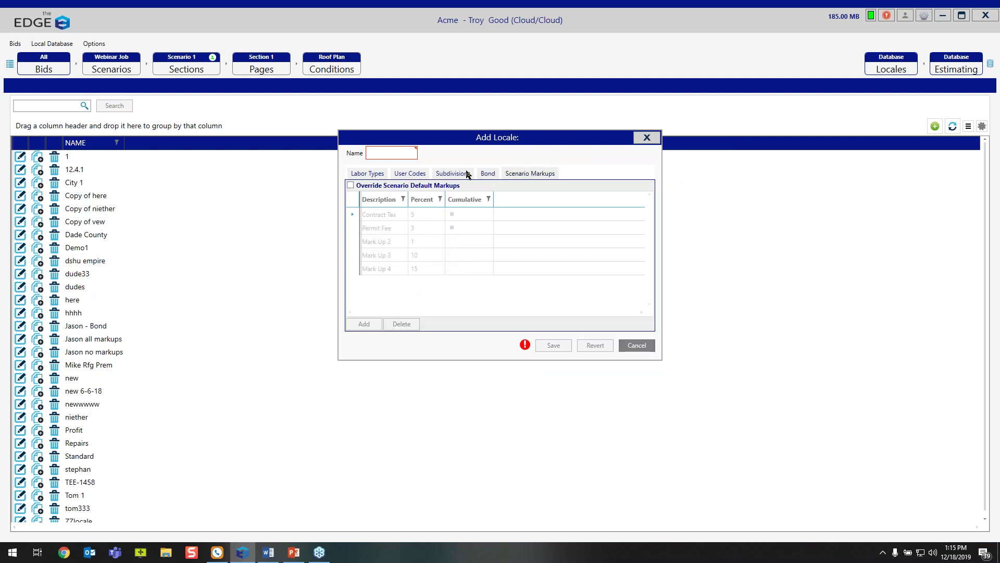
click(458, 176)
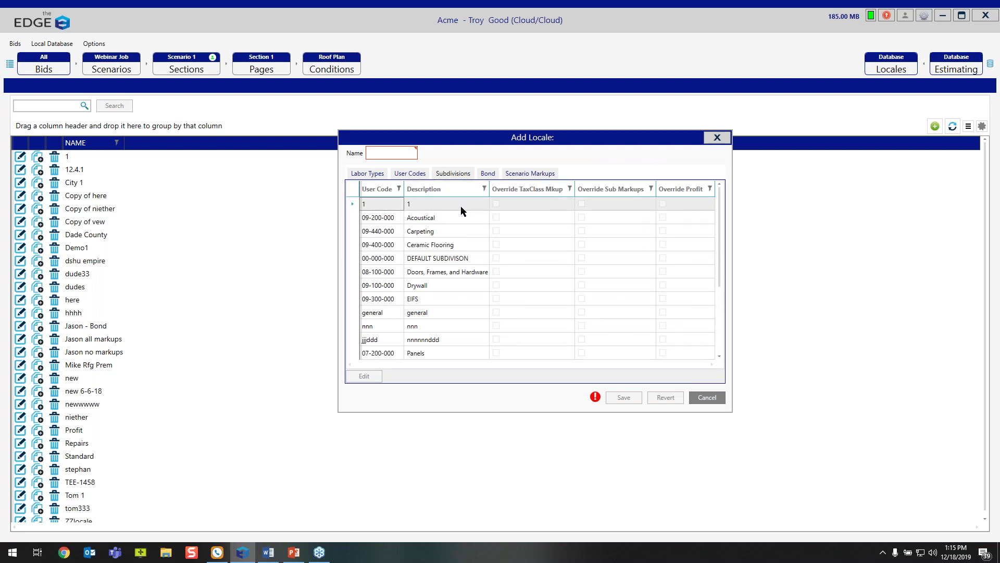
scroll(460, 205, down, 3)
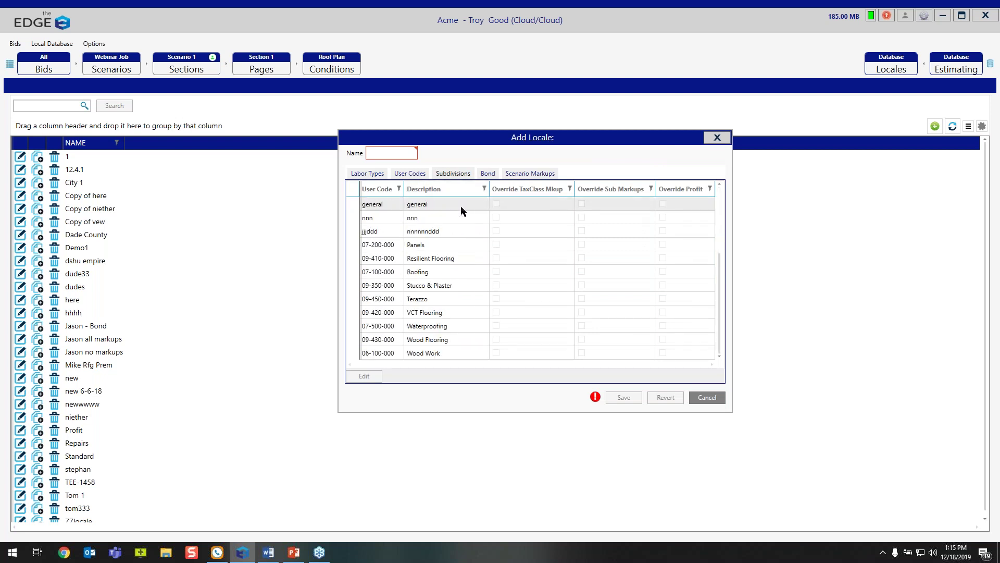
- Turn on the override for Roofing's tax class markups with Labor selected in the new locale, and close the locale without saving
double_click(460, 277)
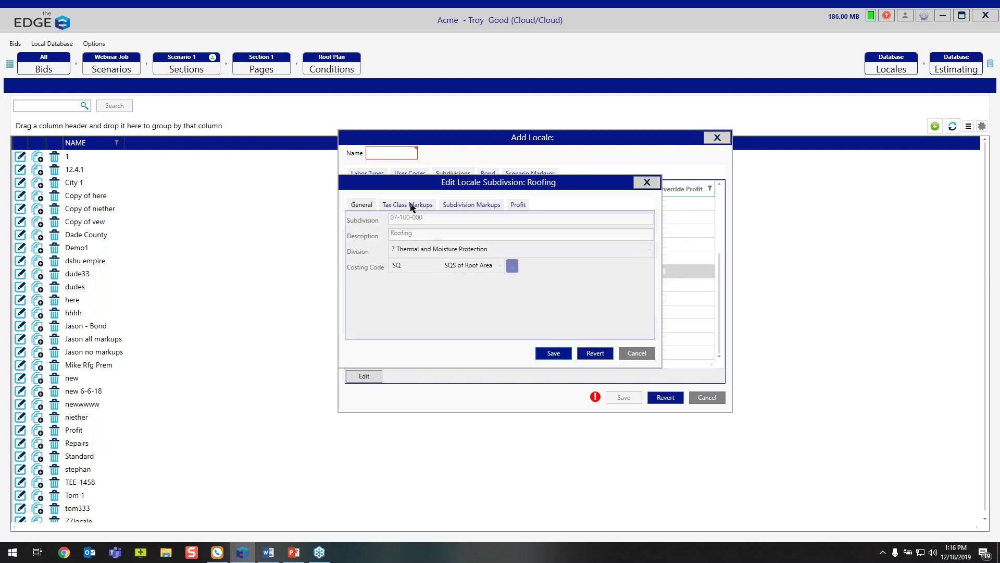
click(411, 205)
click(388, 231)
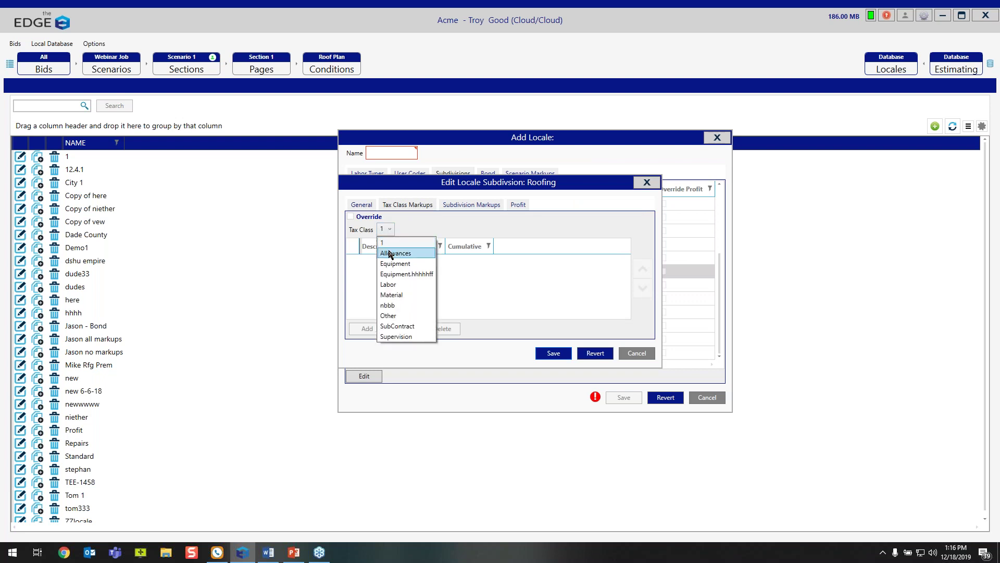
click(394, 282)
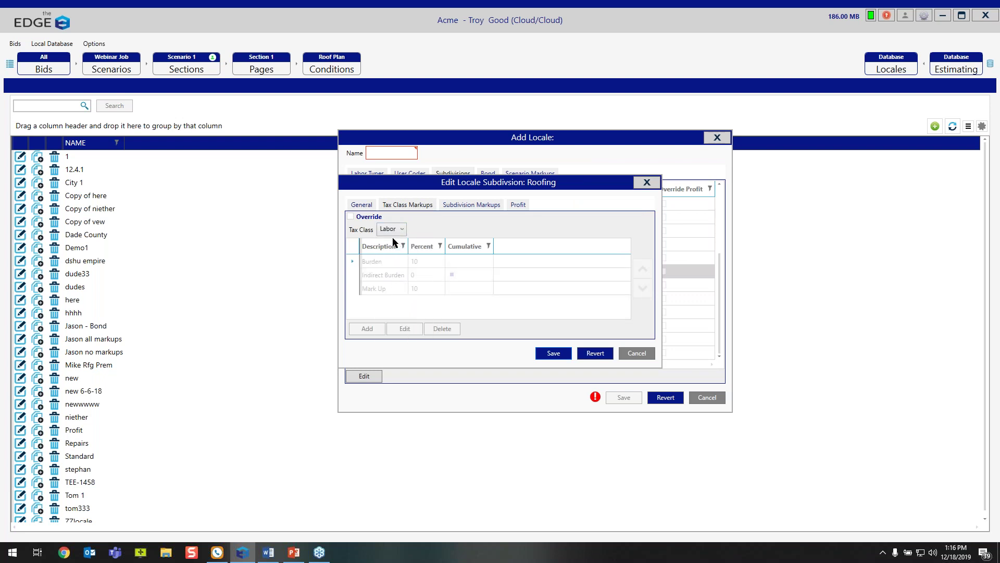
click(363, 219)
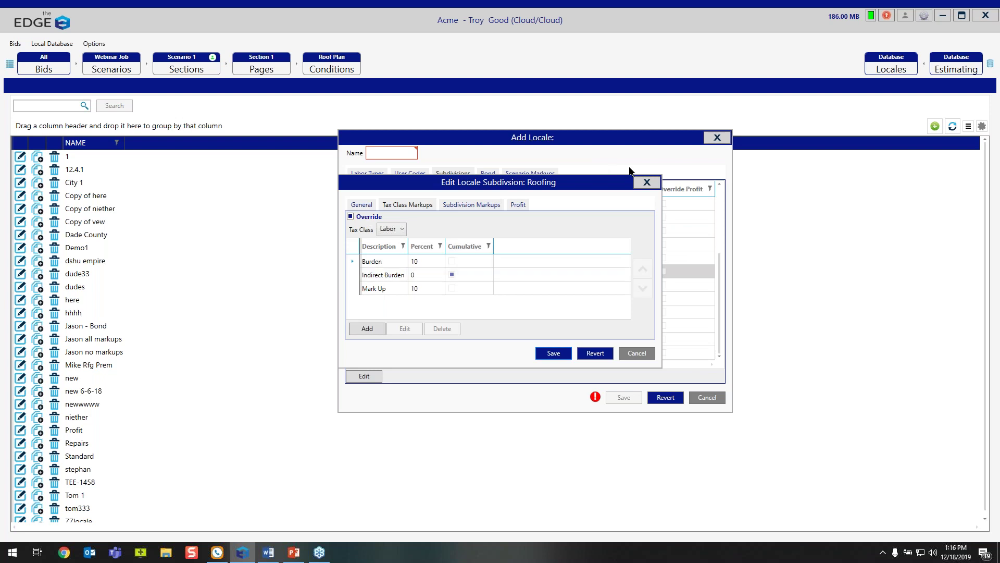
click(647, 182)
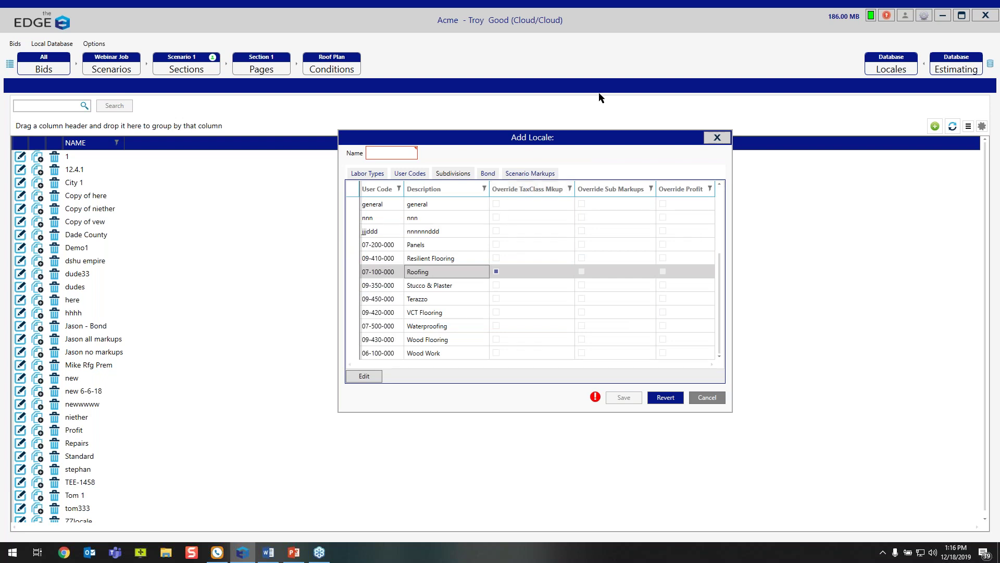
click(718, 138)
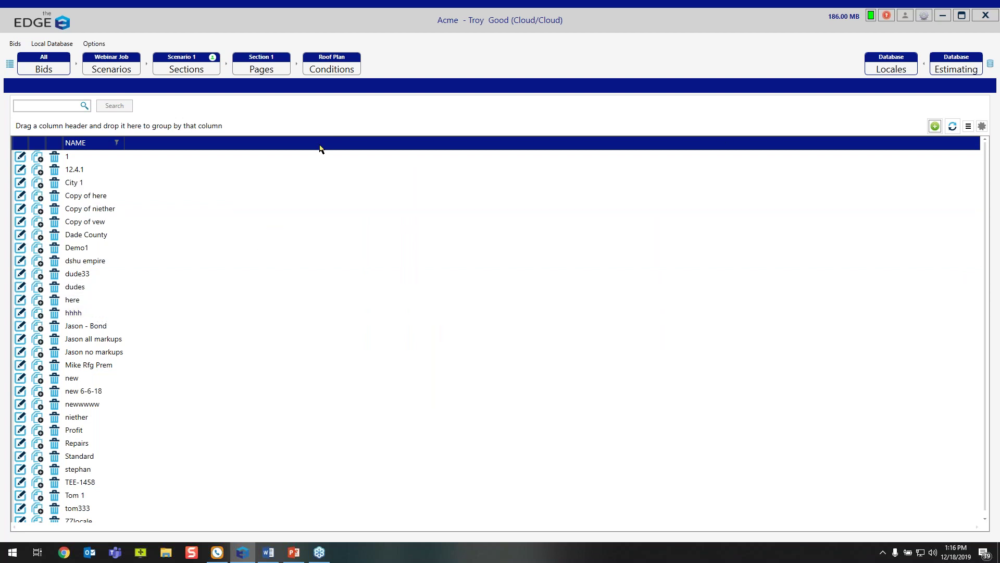
- Assign the Dade County locale to the Webinar Job in its bid properties, save the bid, and accept the locale change
click(350, 68)
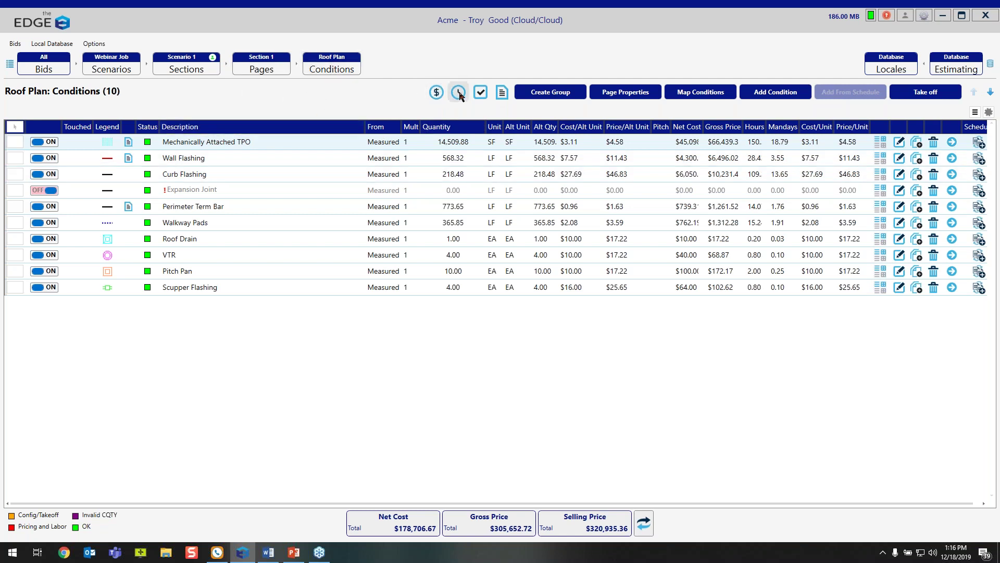
click(480, 94)
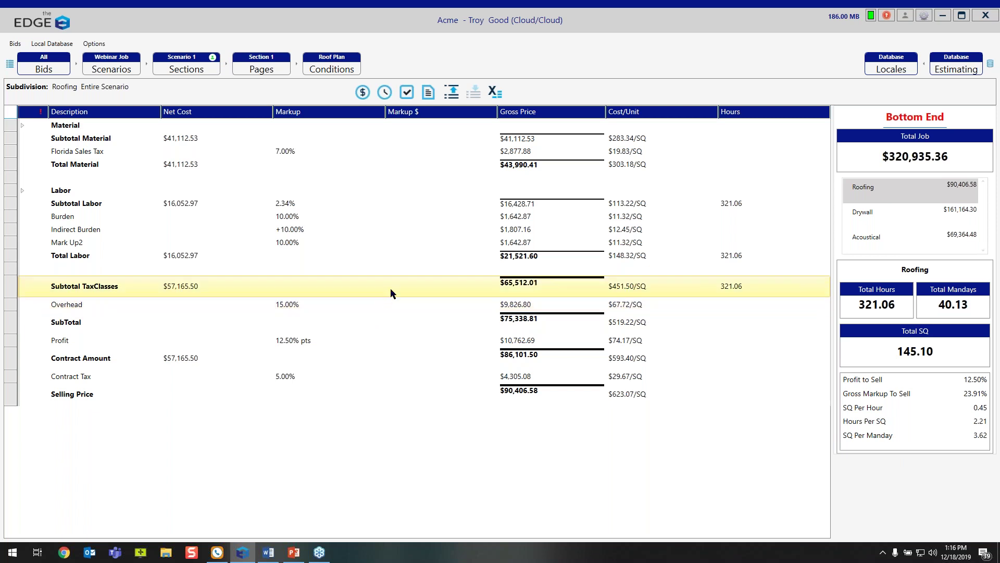
click(15, 45)
mouse_move(27, 55)
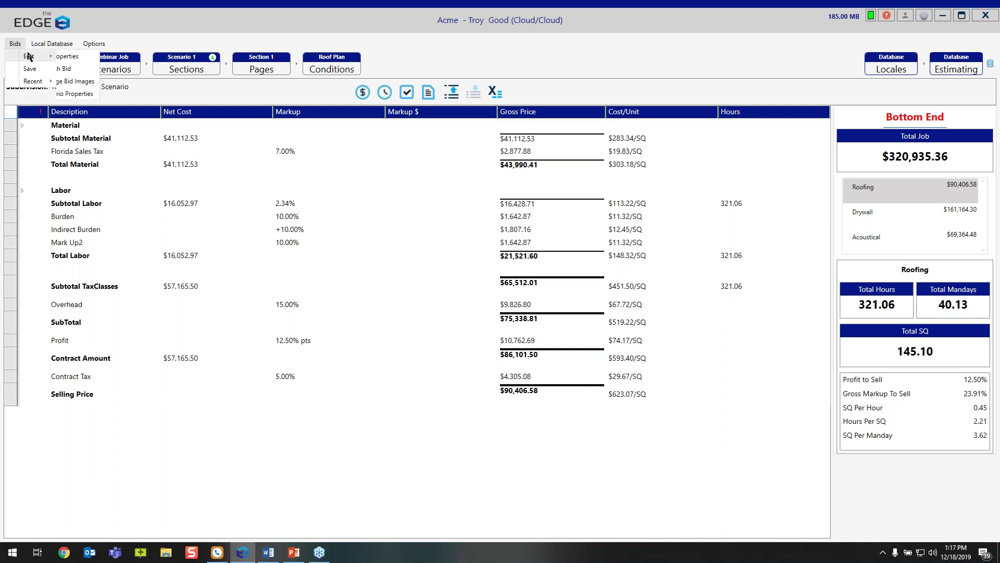
click(94, 58)
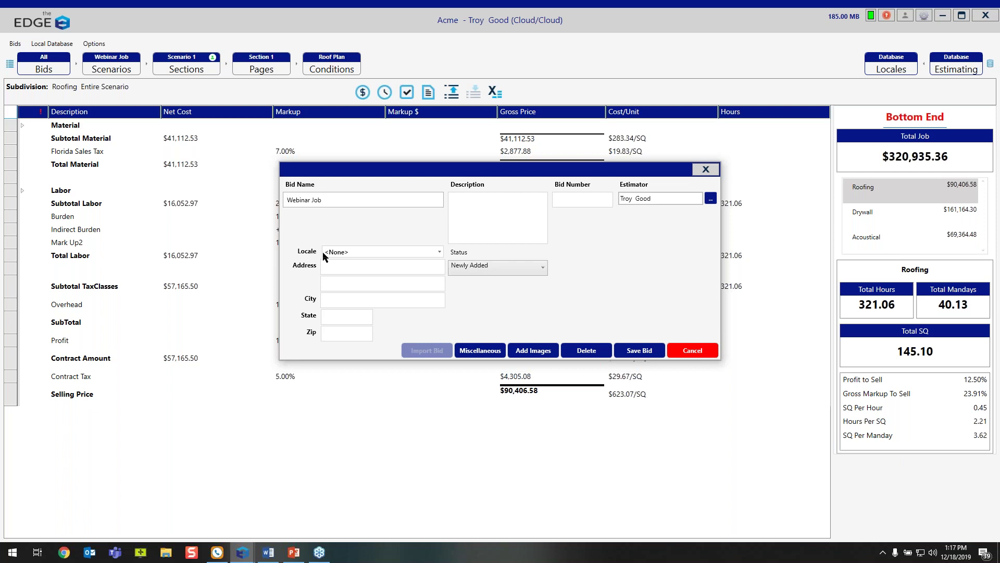
click(439, 253)
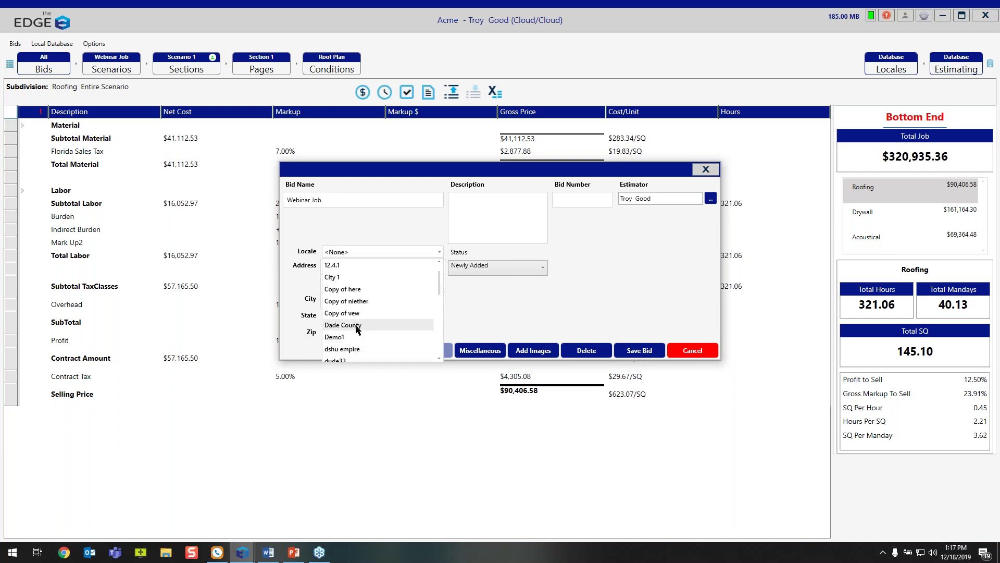
click(359, 326)
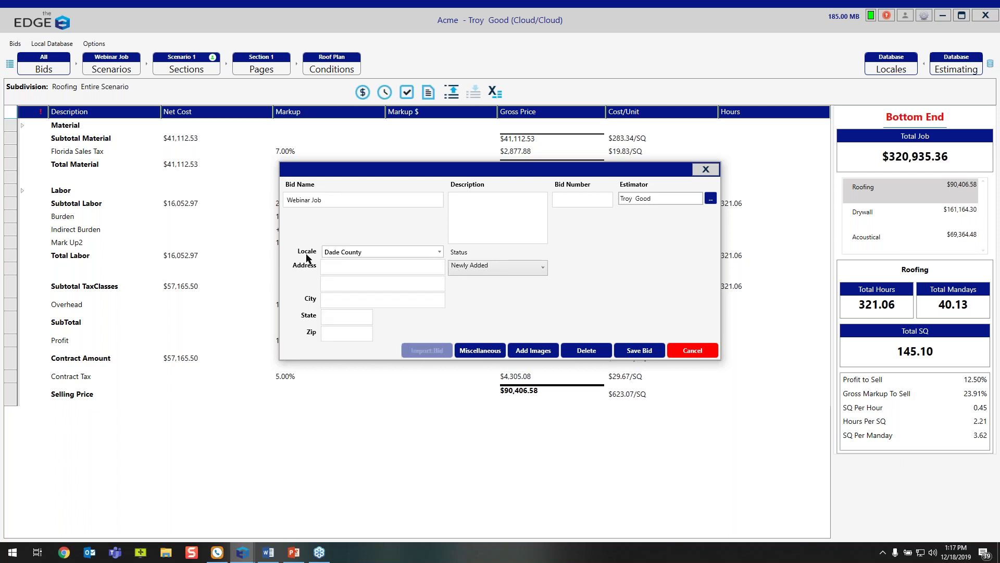
click(638, 352)
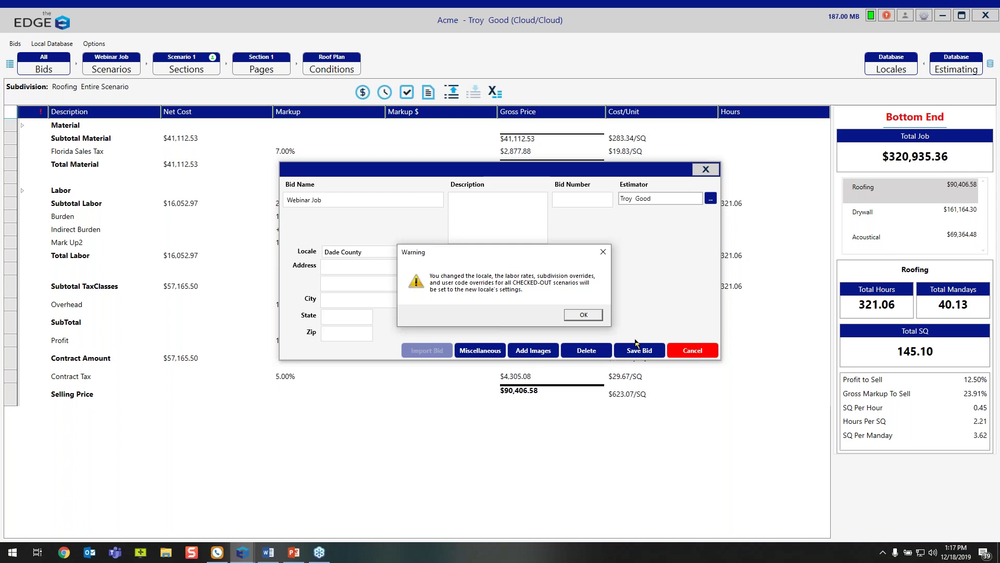
click(583, 315)
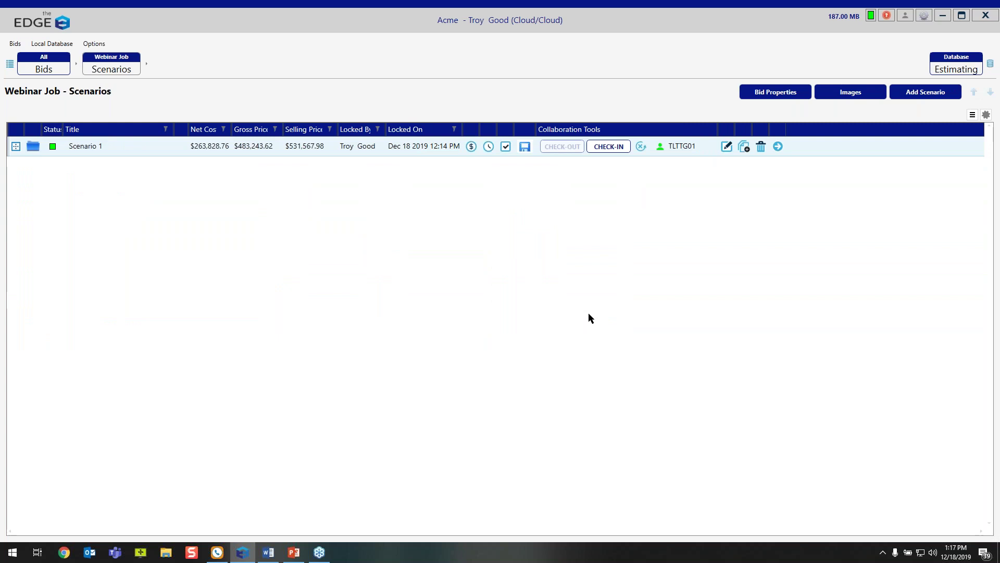
- In the Roofing recap, name the unnamed 10% scenario markup Mark Up 1 and save the scenario
click(505, 148)
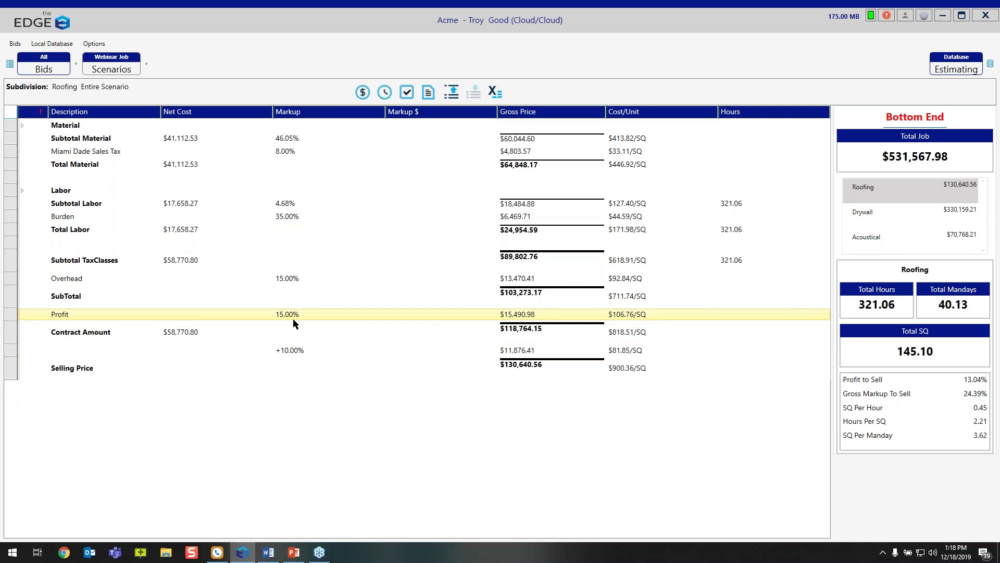
click(292, 354)
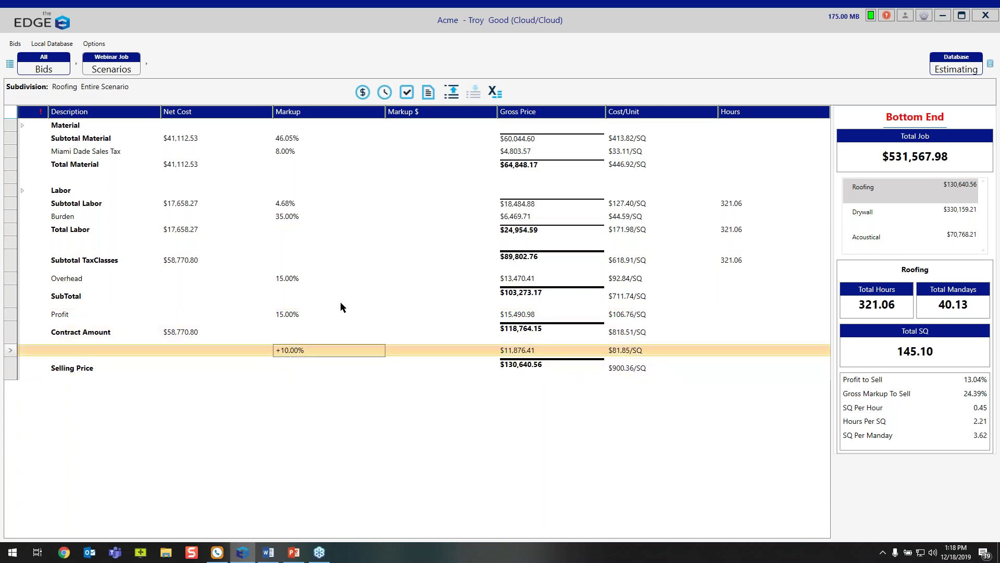
click(397, 185)
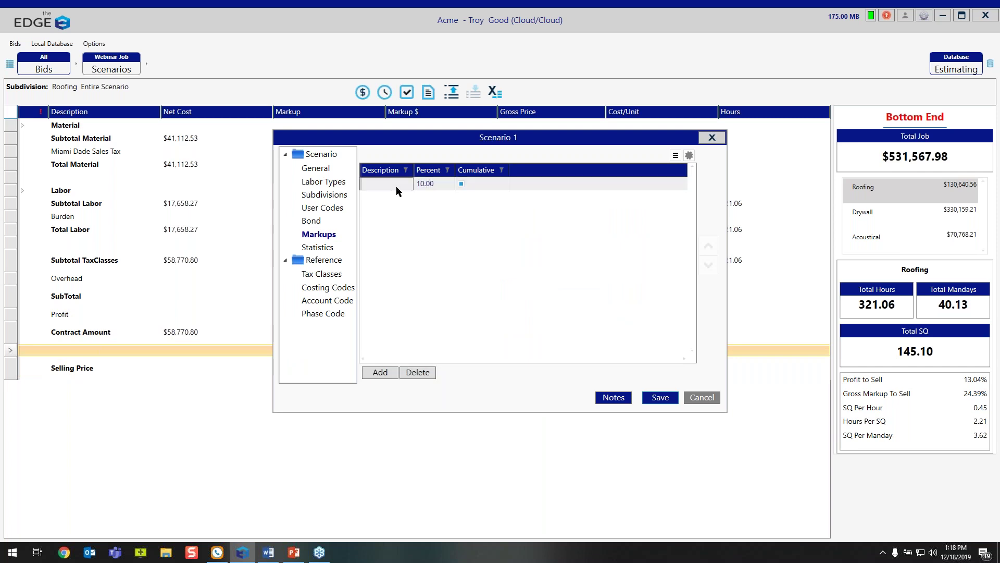
text(Mark Up 1)
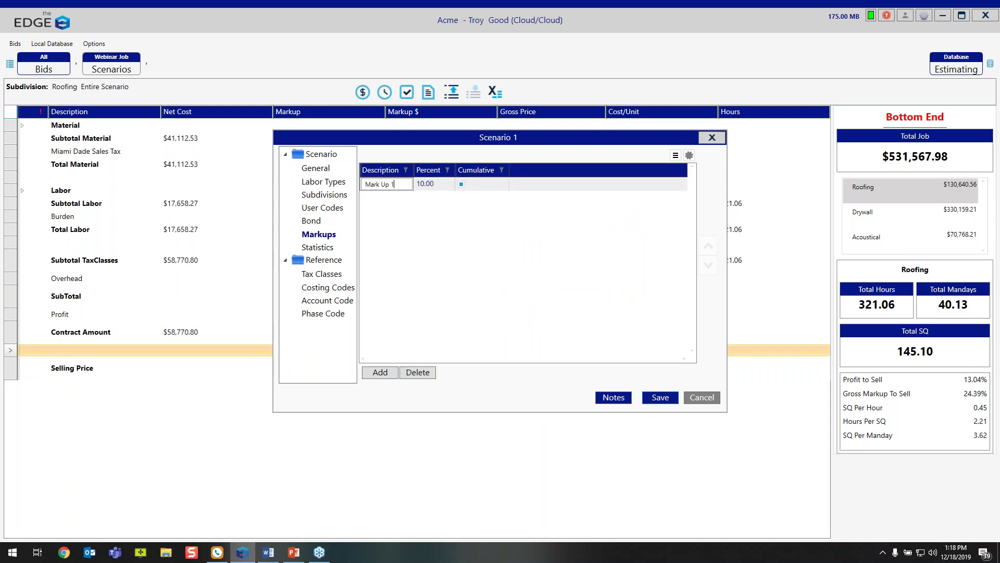
click(660, 398)
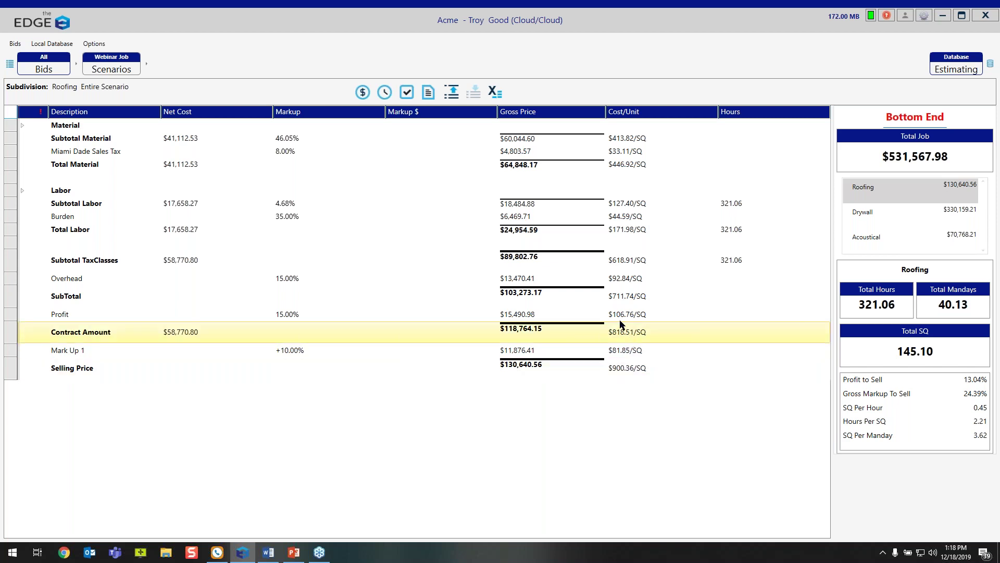
- Examine the scenario's labor costs per hour under the new locale and return to the Roofing recap
click(383, 94)
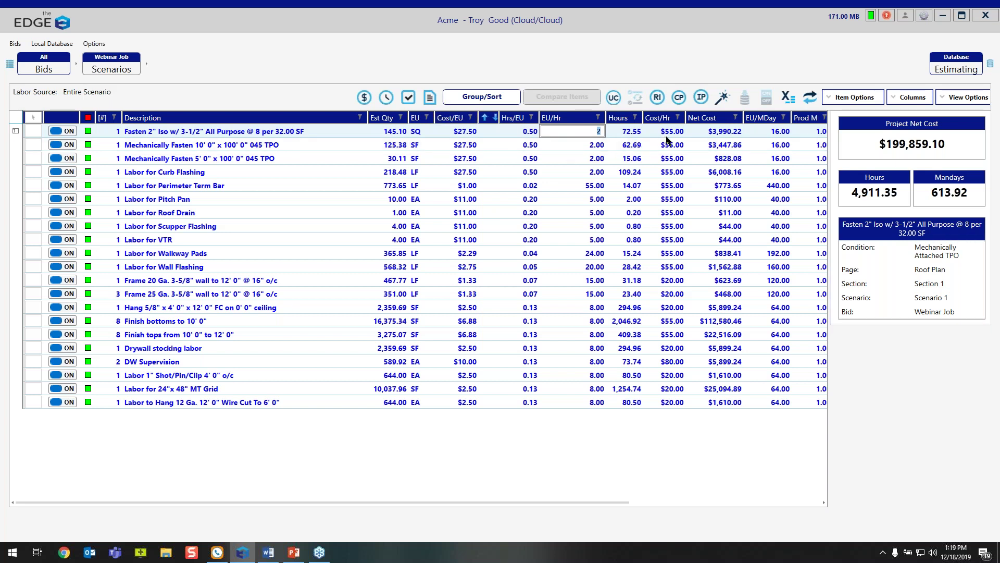
click(416, 98)
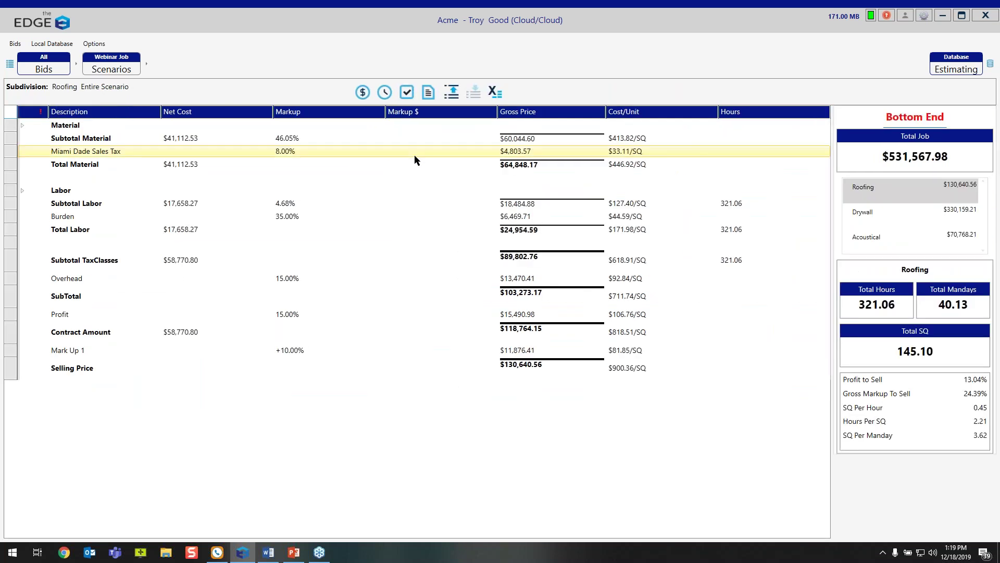